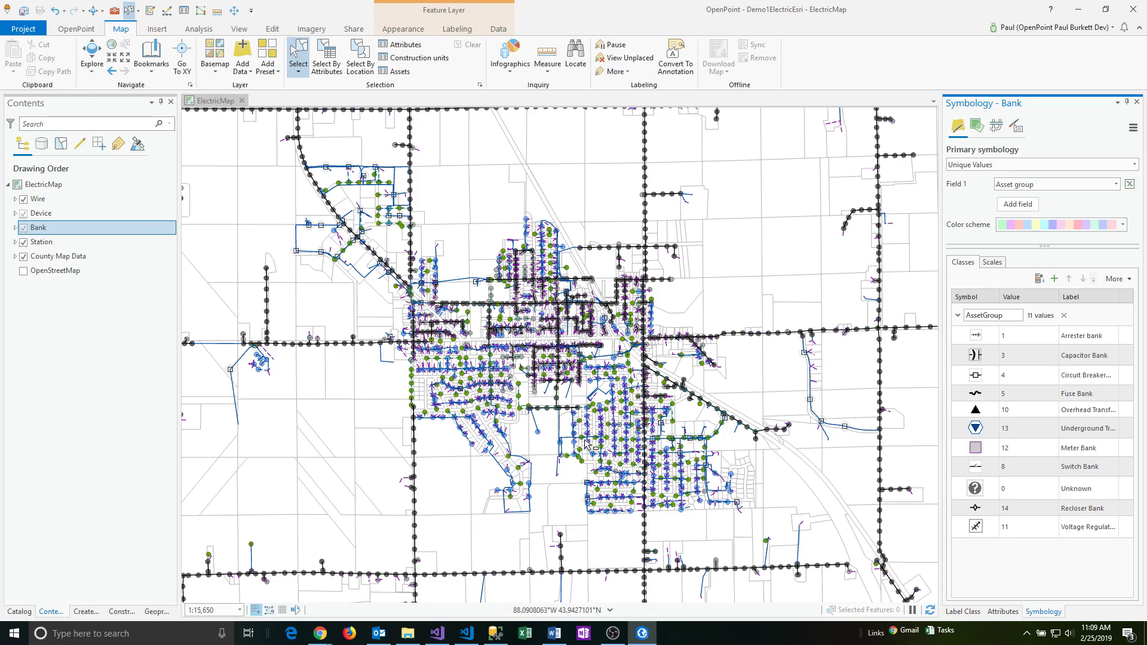
- Remove the Bank layer's zoom-out visibility limit by setting its minimum scale to <None>
mouse_move(563, 375)
right_click(51, 233)
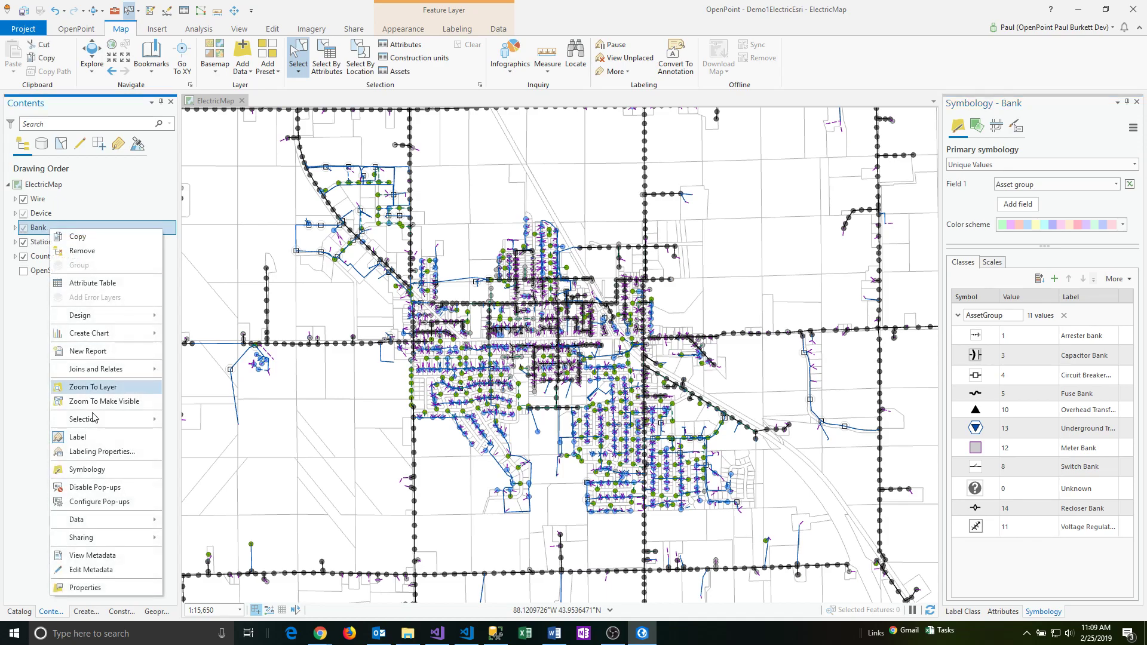
left_click(103, 587)
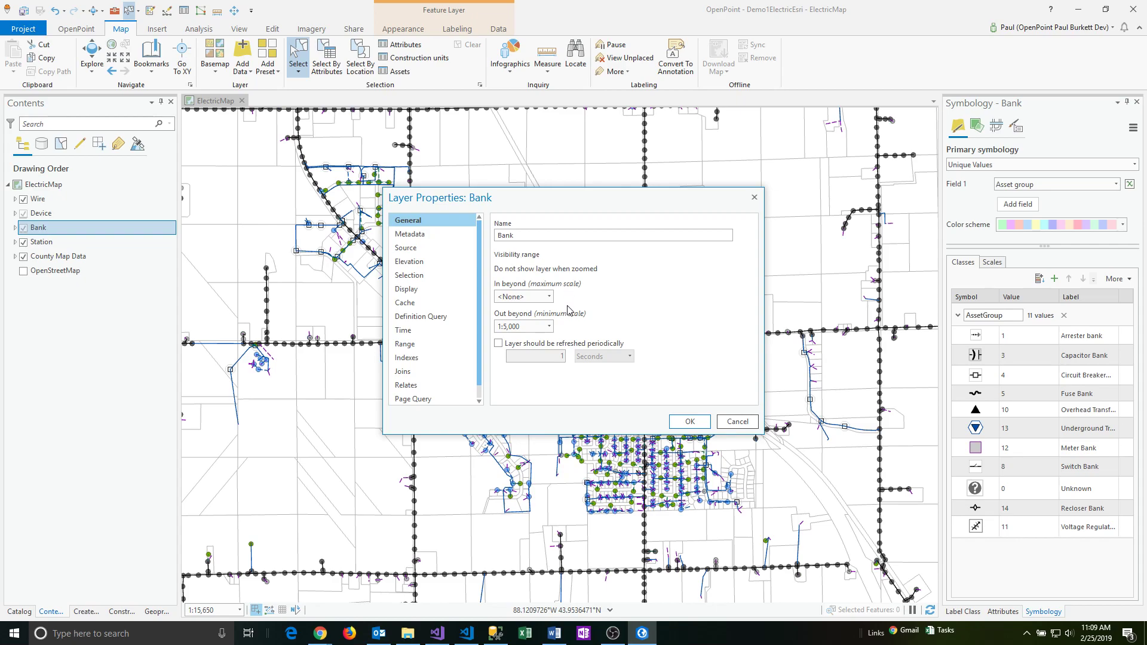
left_click(548, 326)
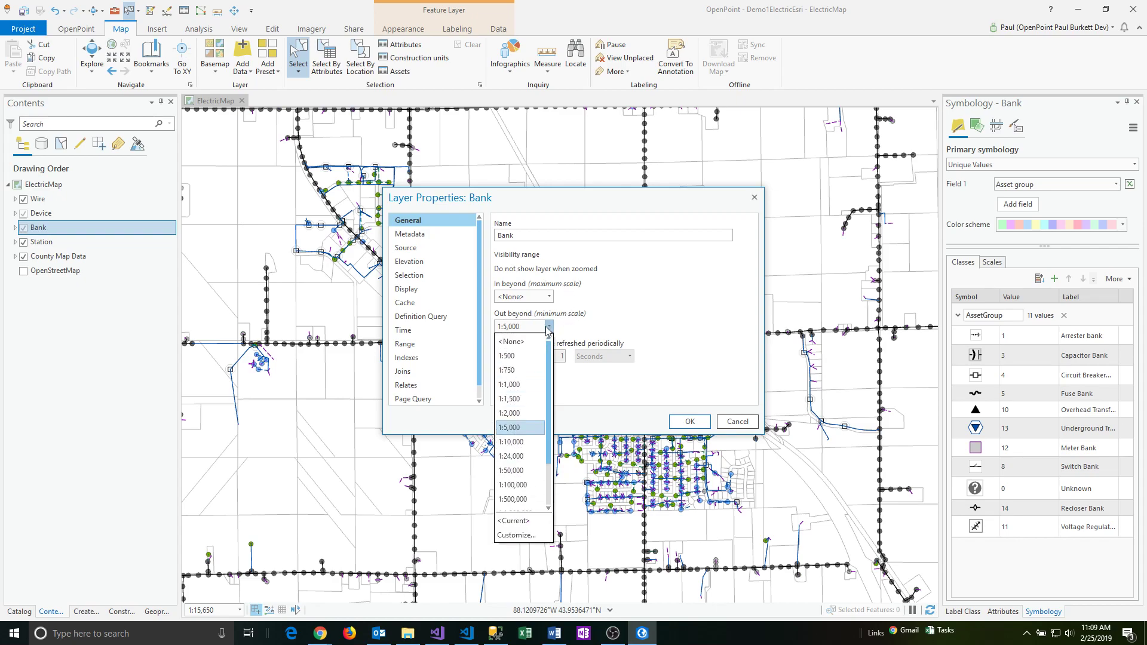
left_click(517, 336)
left_click(688, 420)
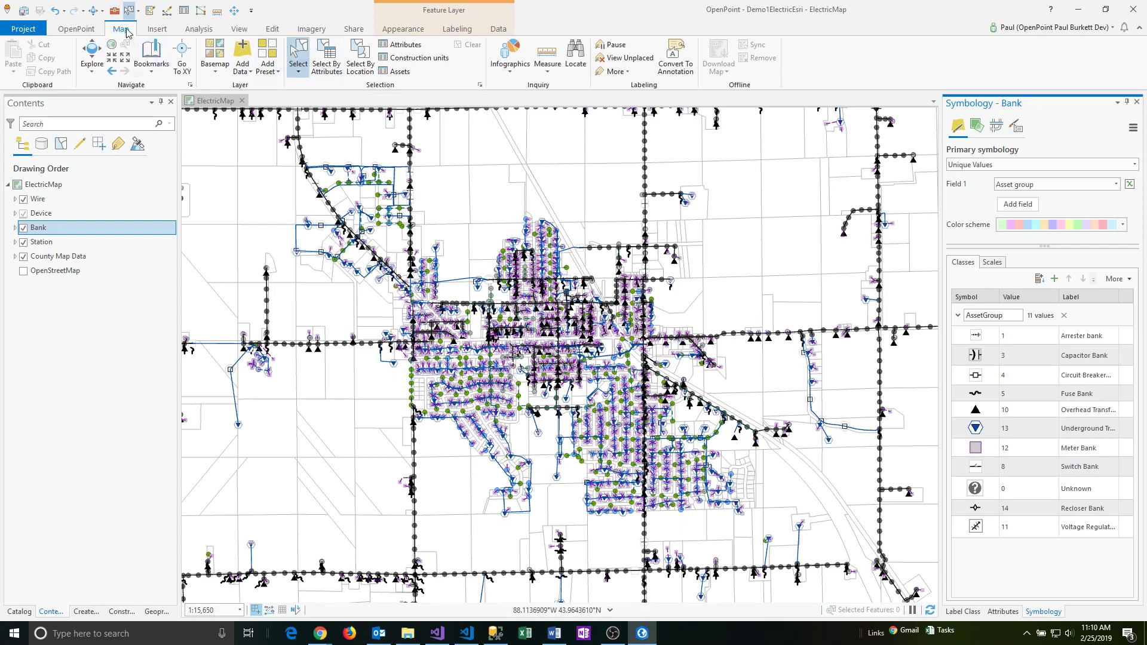
- Select by attributes the Bank features whose Asset group is equal to 13 - Underground Transformer Bank, as a new selection
left_click(327, 57)
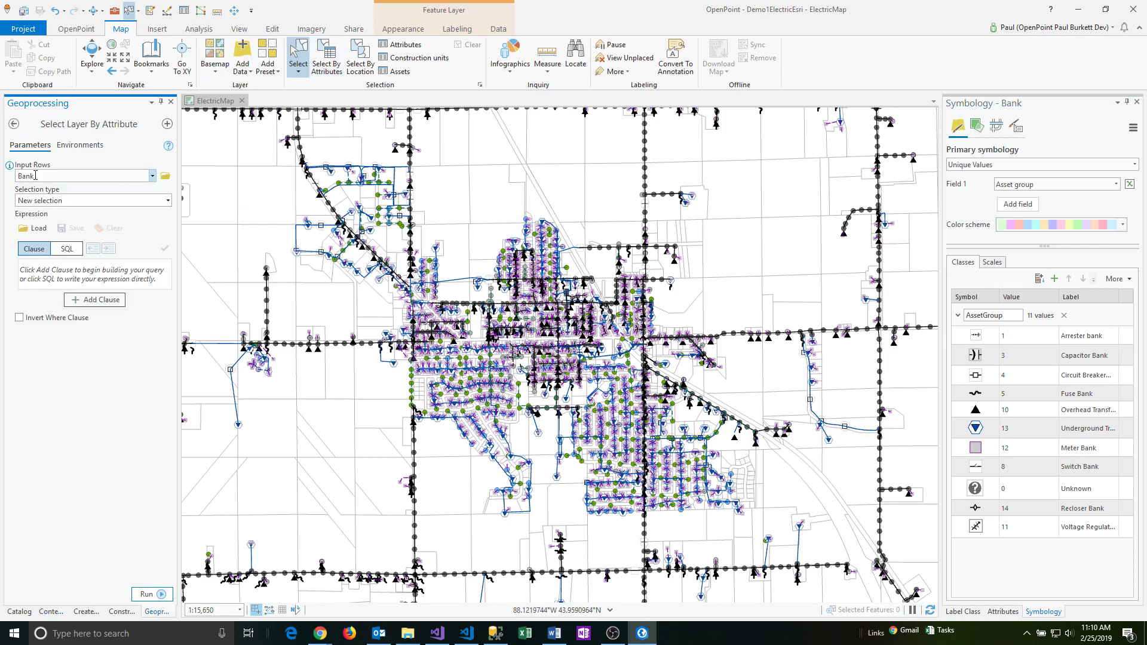
left_click(153, 177)
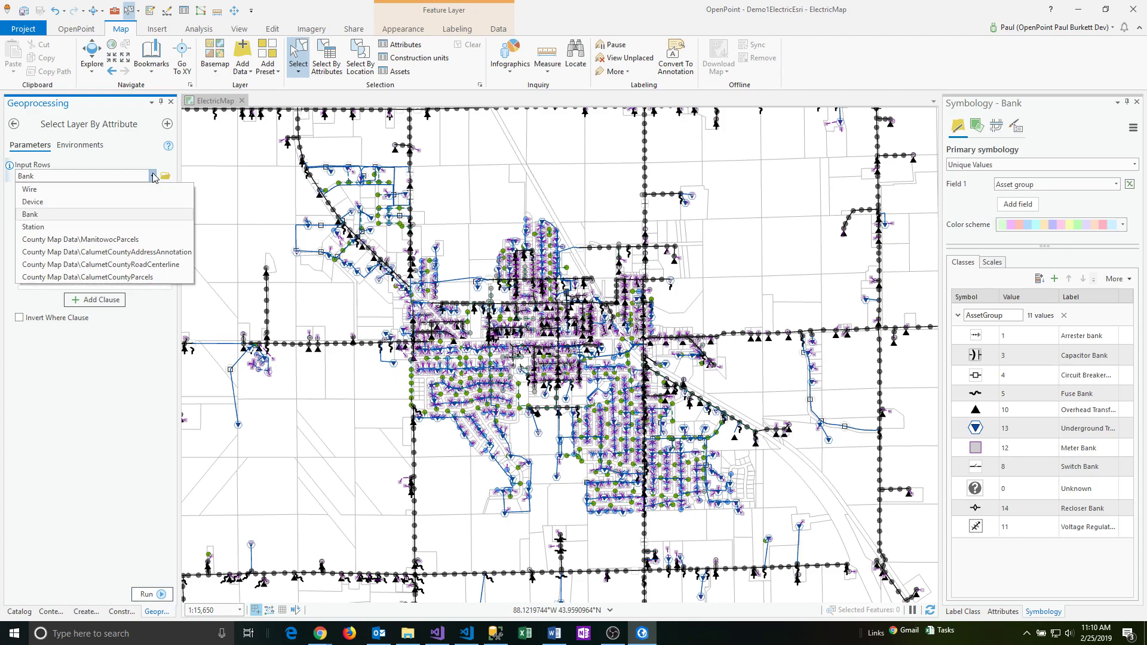
left_click(153, 176)
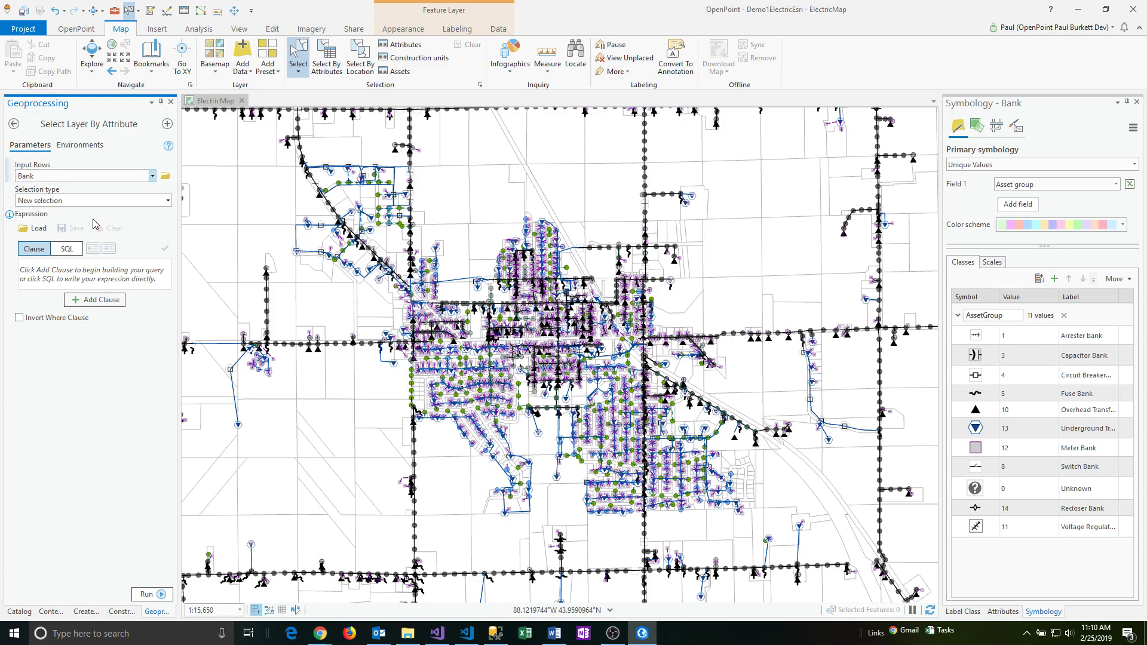
left_click(97, 300)
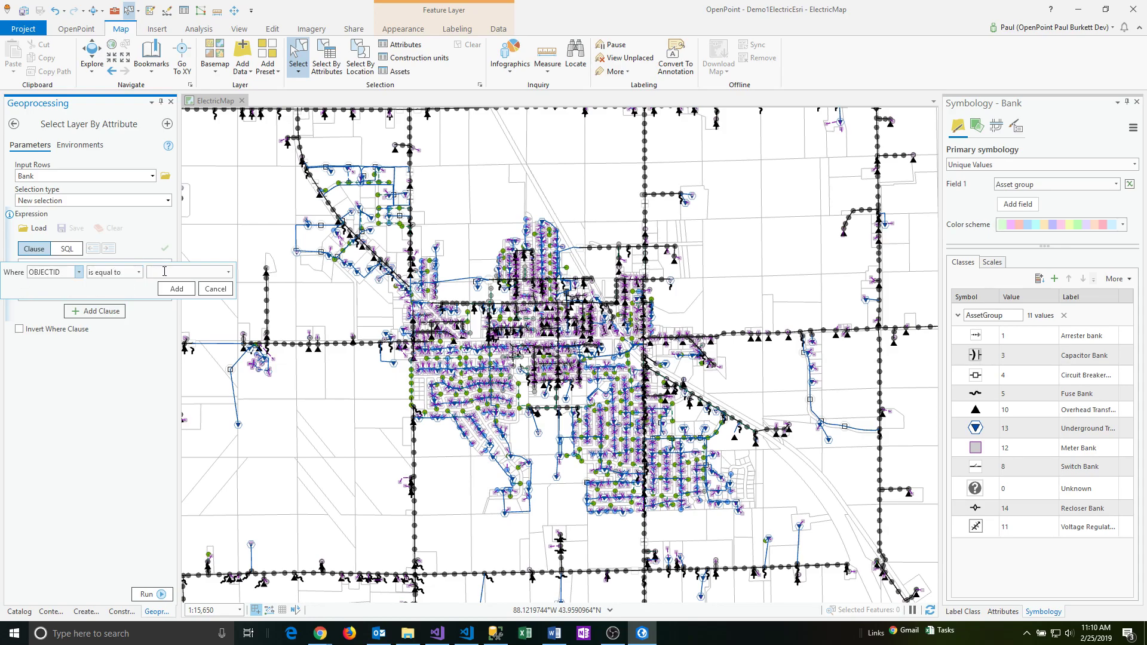
left_click(78, 273)
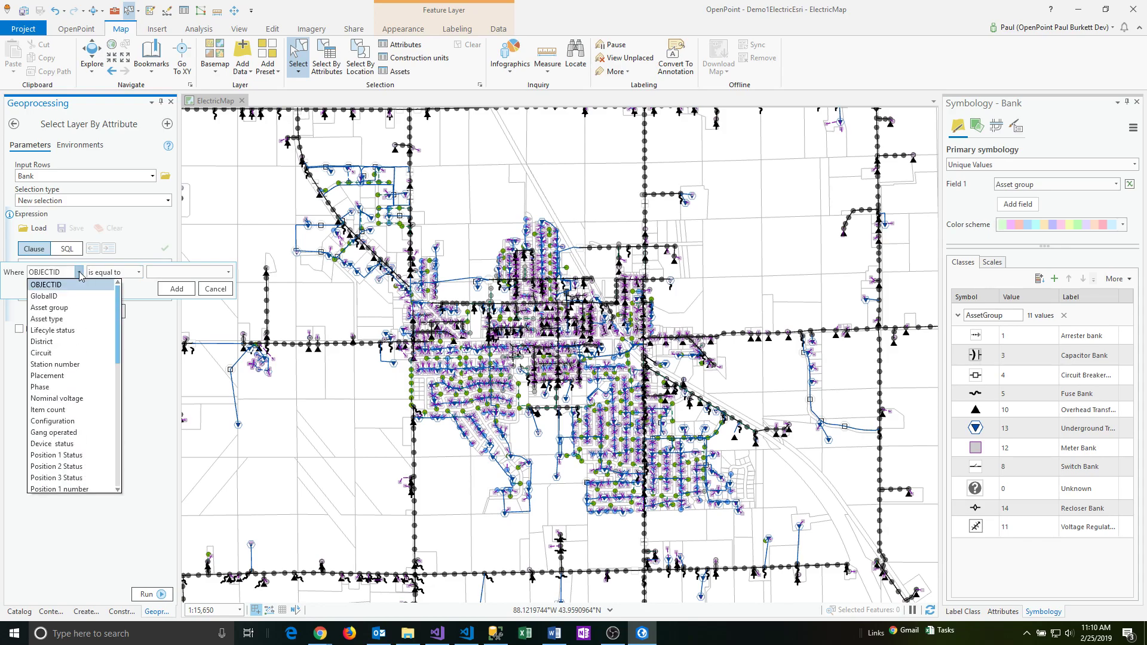
left_click(59, 310)
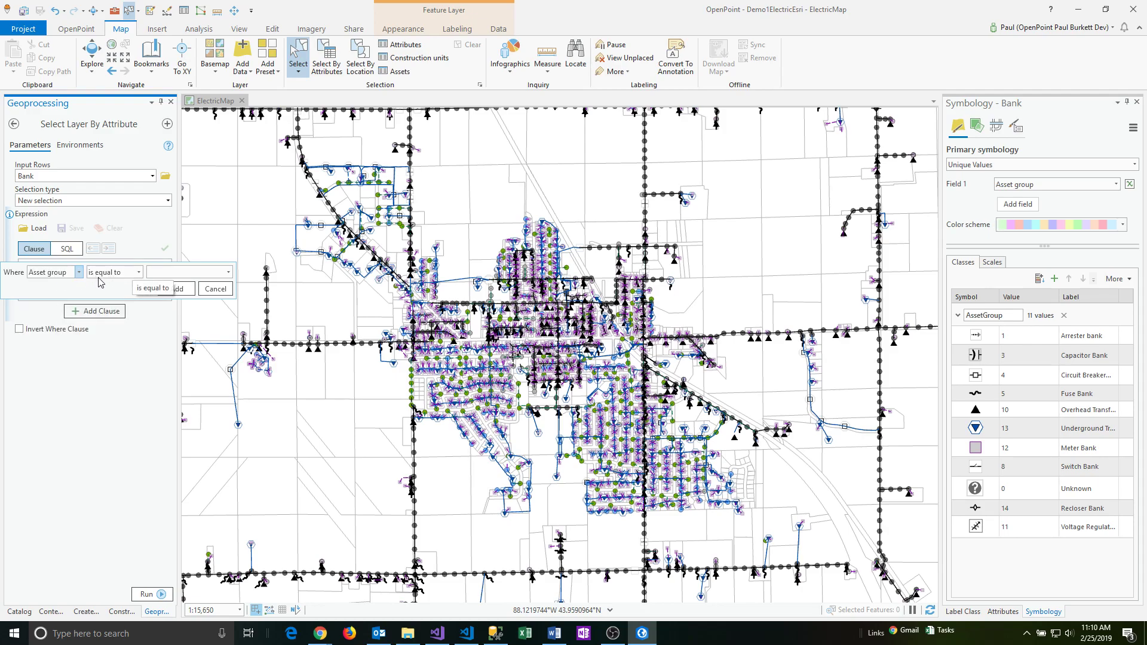
left_click(139, 273)
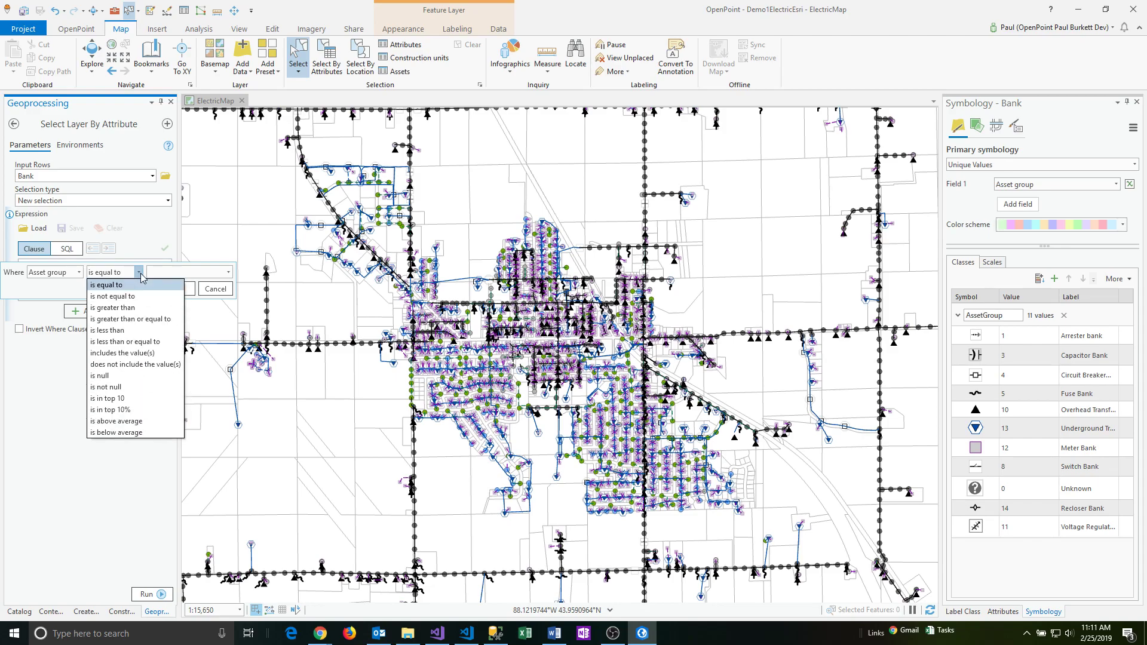
left_click(141, 275)
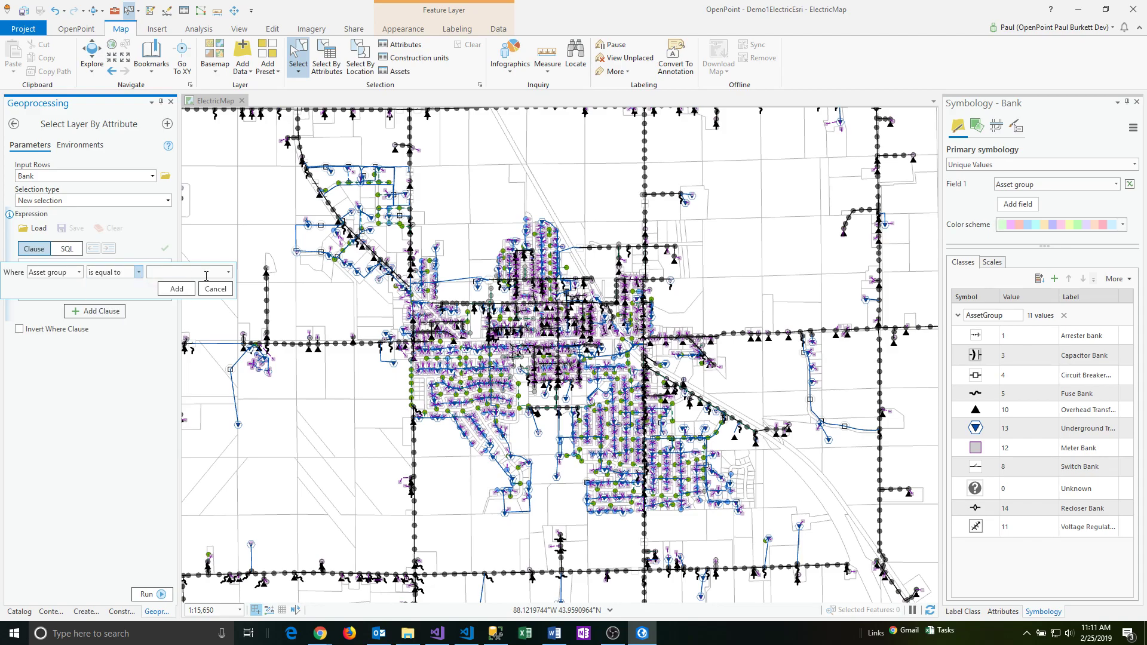
left_click(228, 272)
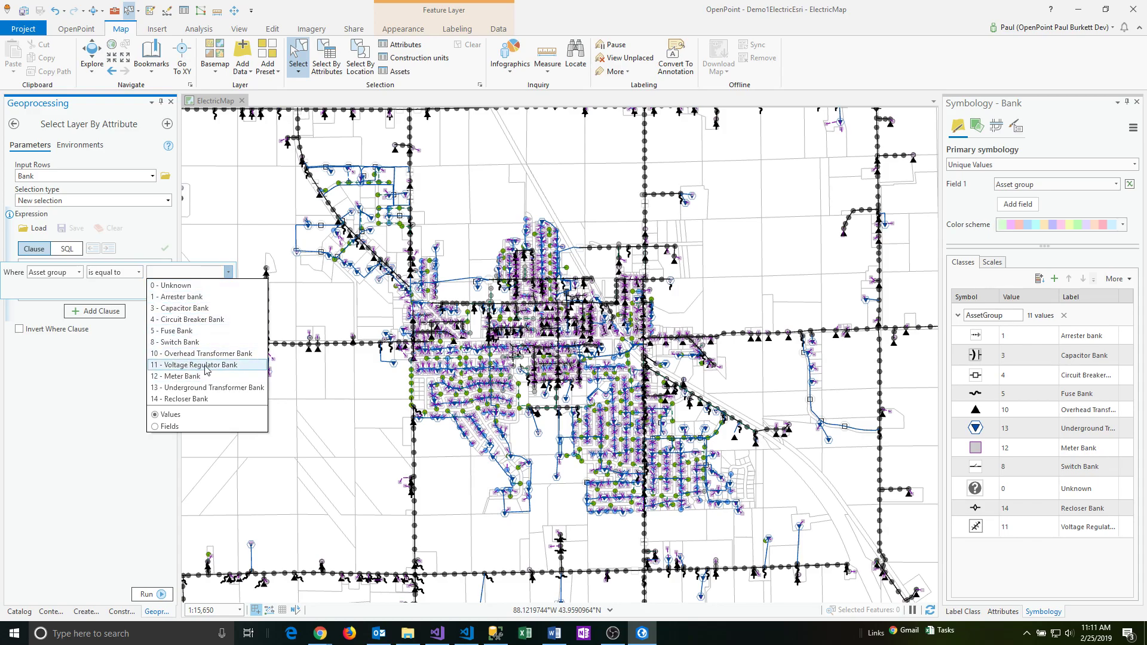
left_click(206, 388)
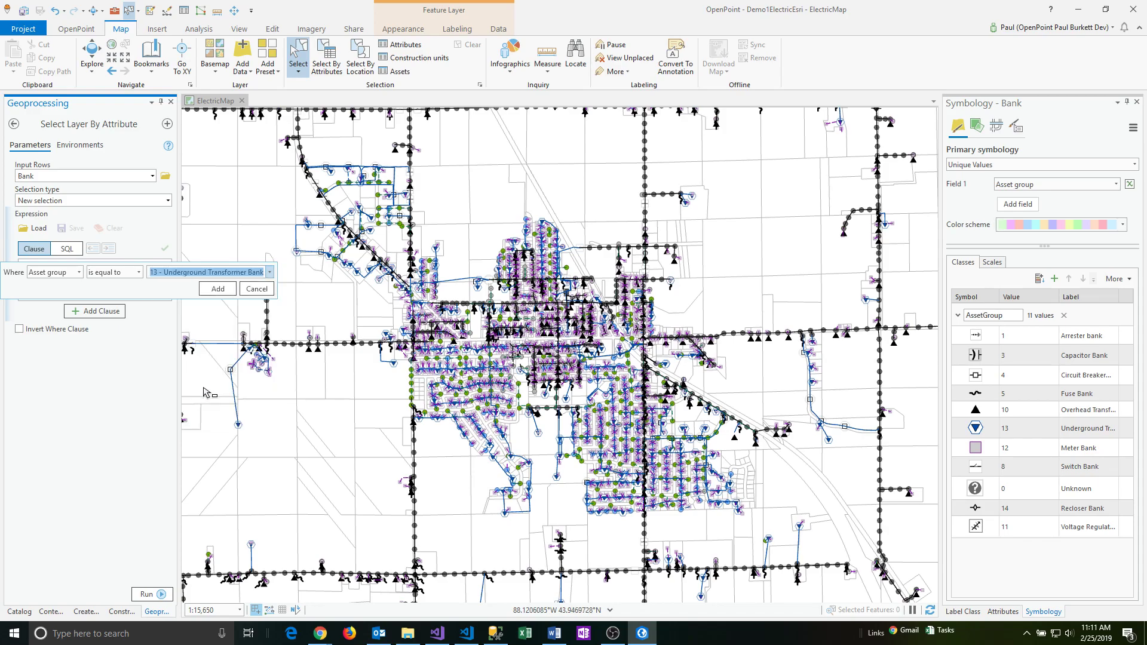
left_click(216, 289)
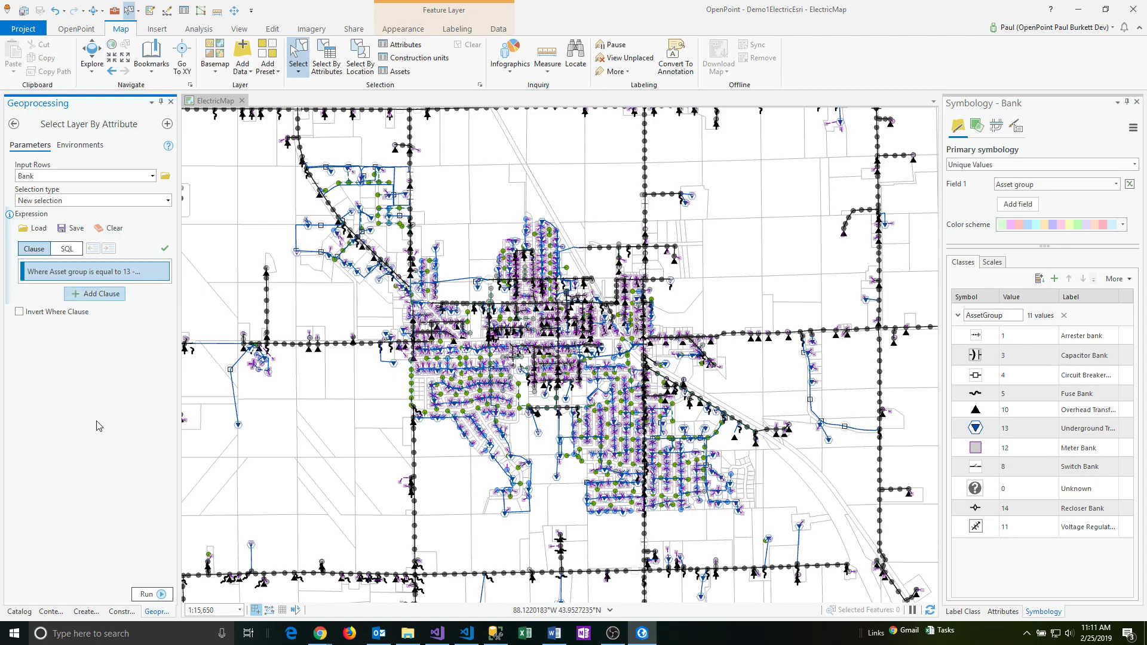
left_click(149, 595)
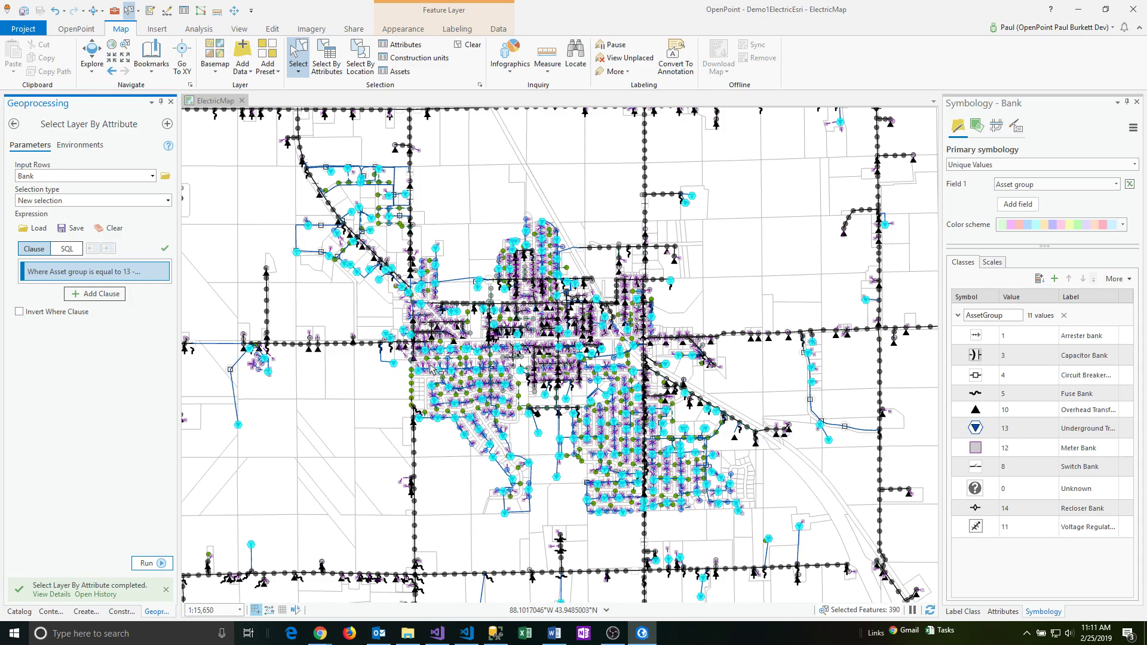
- Show the attributes of the selected features and look through the whole list of banks
left_click(400, 49)
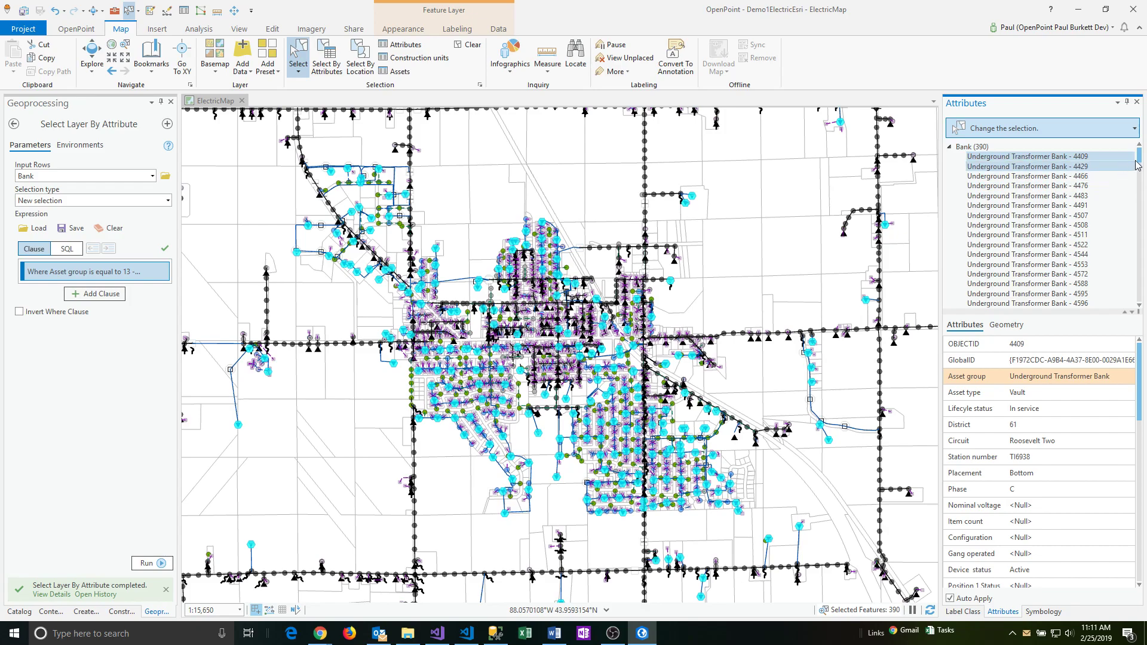
scroll(1142, 158, "down", 7)
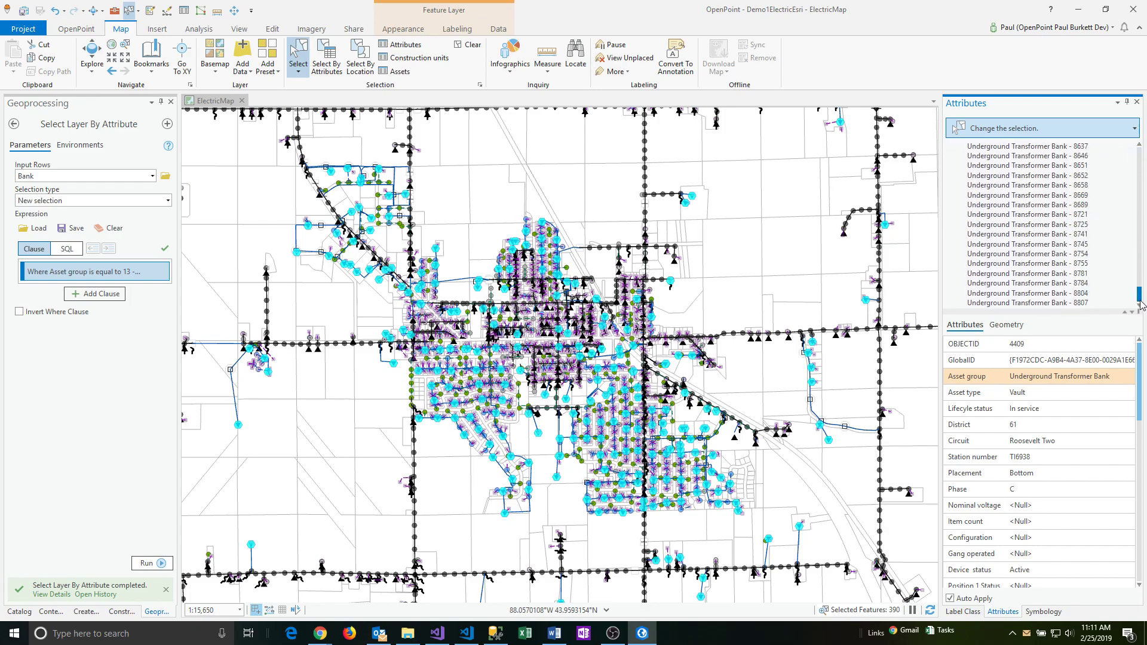
scroll(1140, 153, "up", 7)
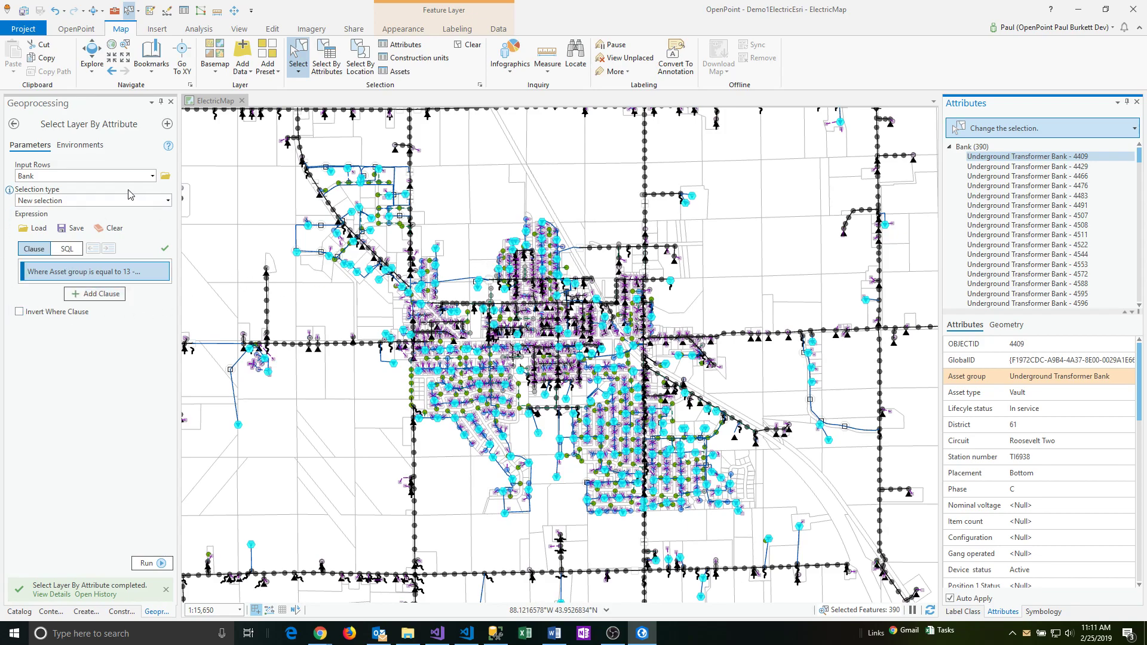
- Add an And clause where District is equal to 31 - 31 to the expression and run the selection again
left_click(99, 296)
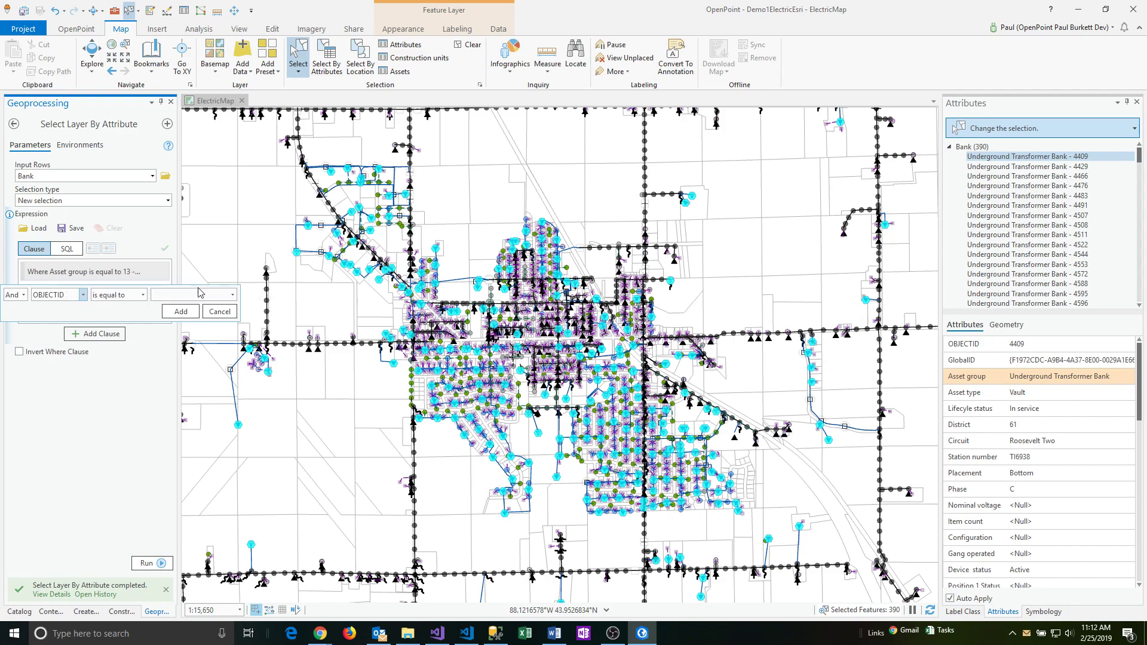
left_click(24, 295)
left_click(24, 308)
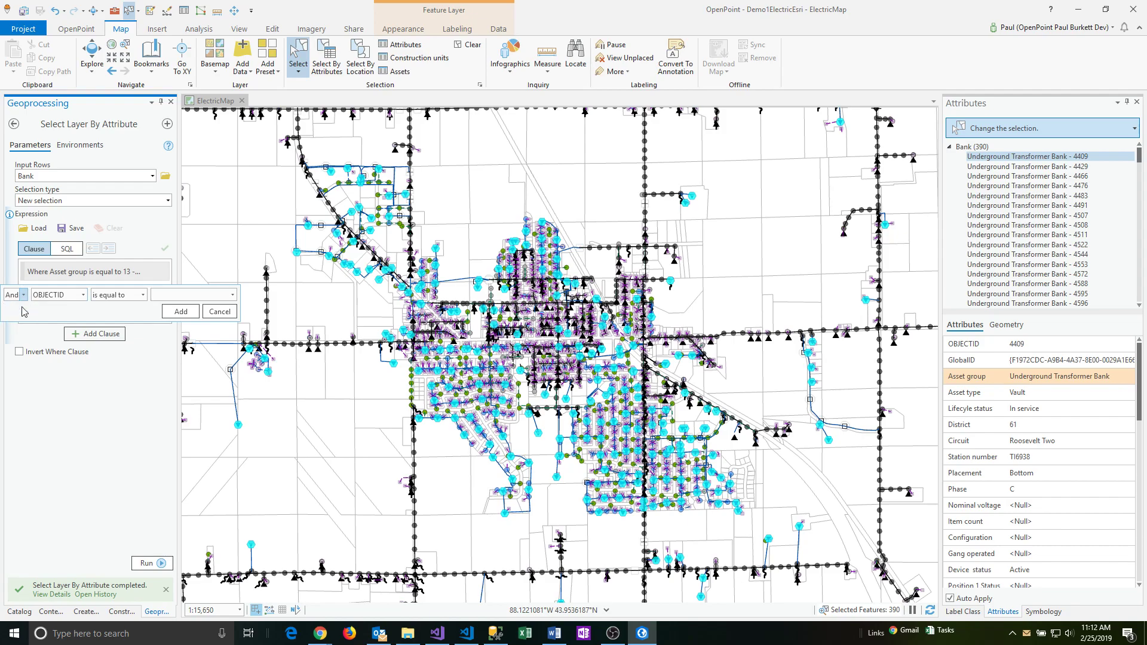
left_click(83, 295)
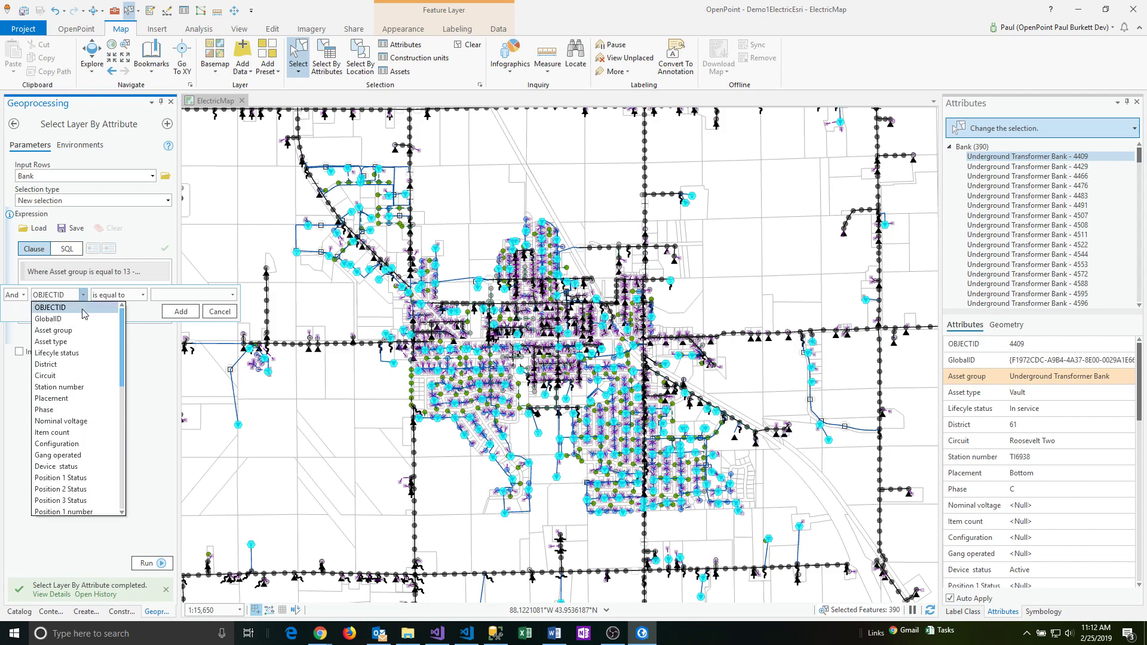
left_click(73, 366)
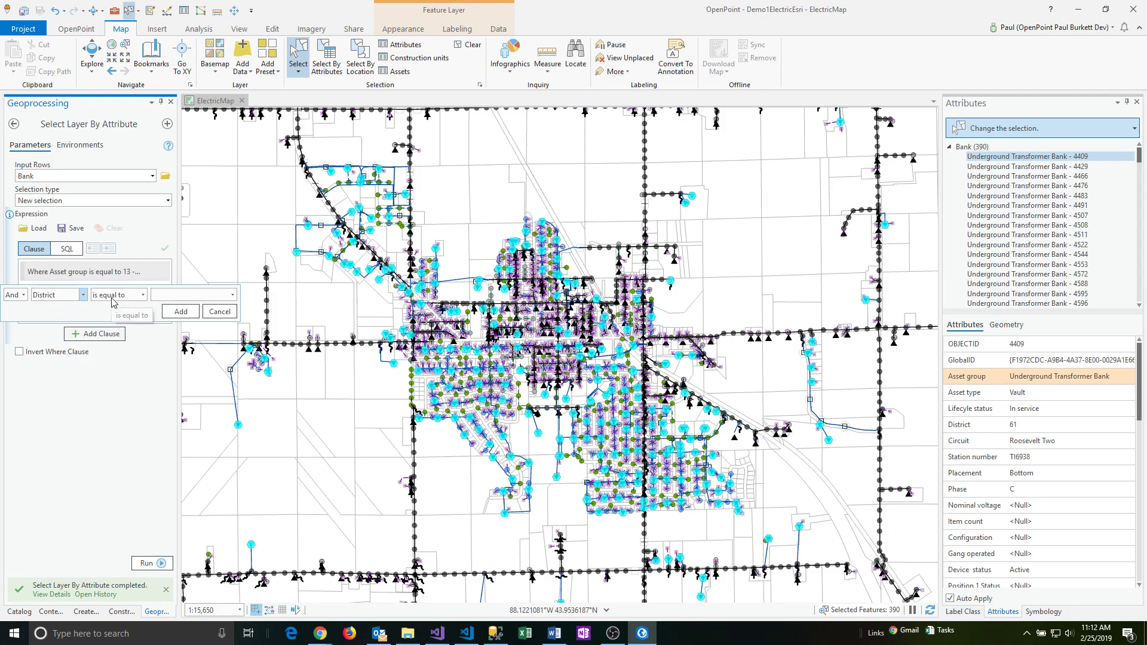
left_click(233, 295)
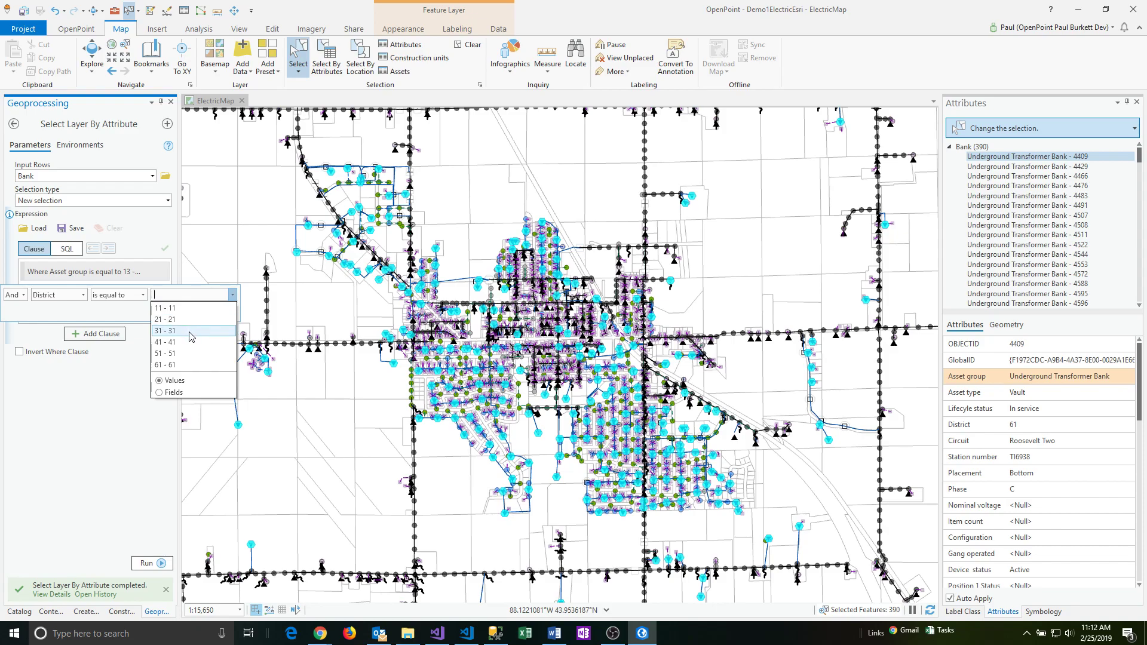
left_click(190, 331)
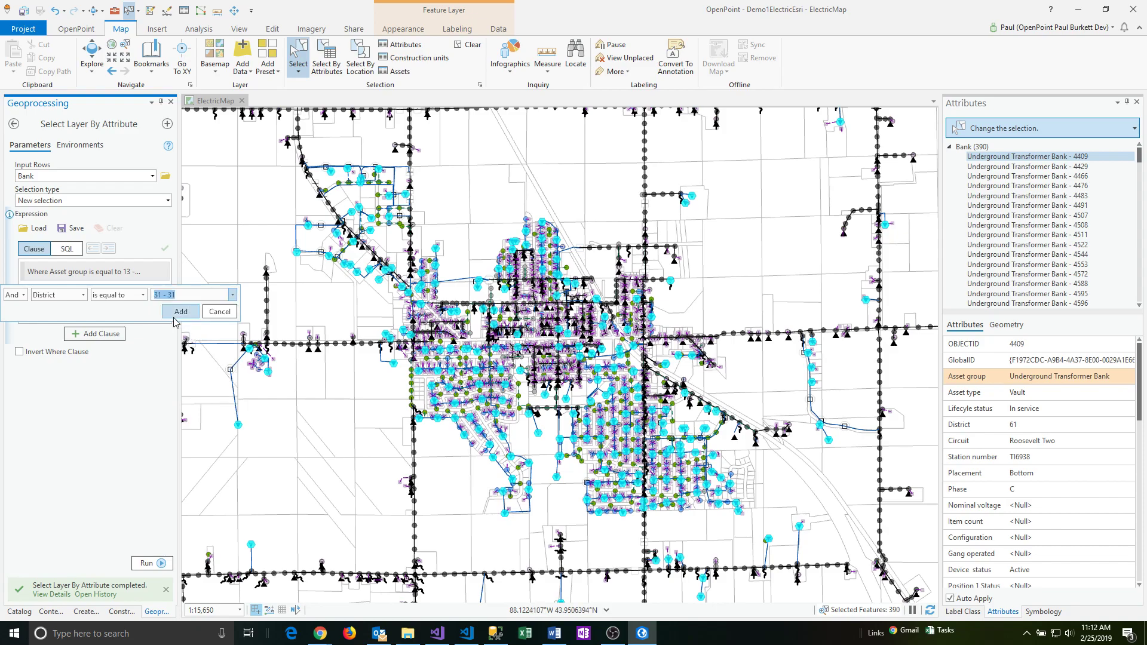
left_click(180, 312)
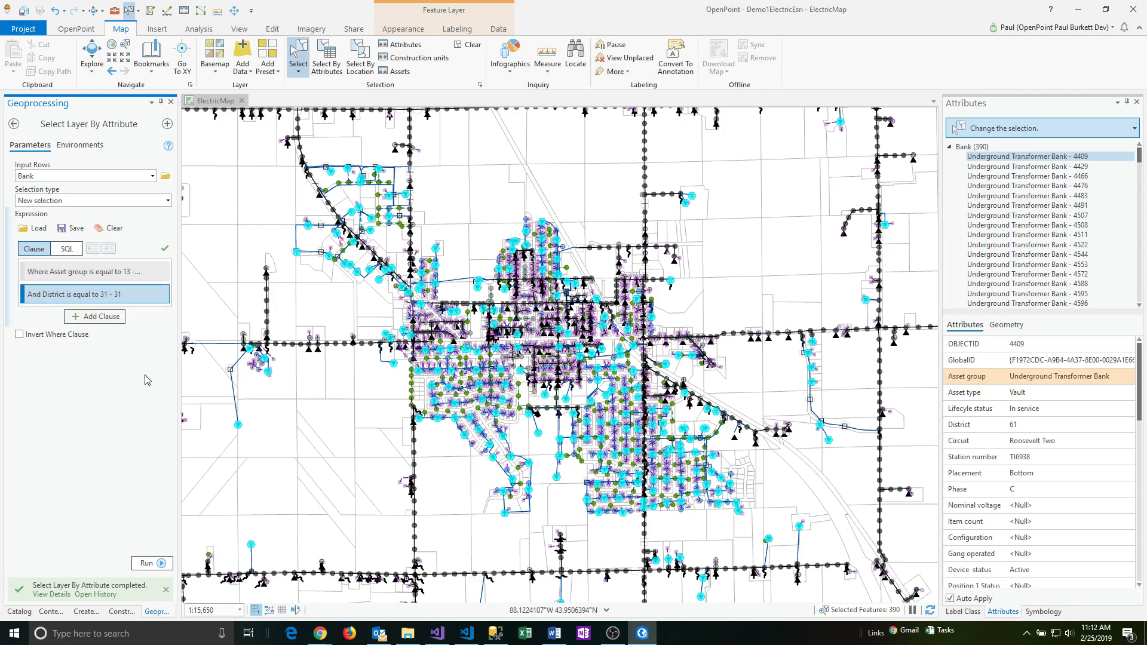
left_click(146, 562)
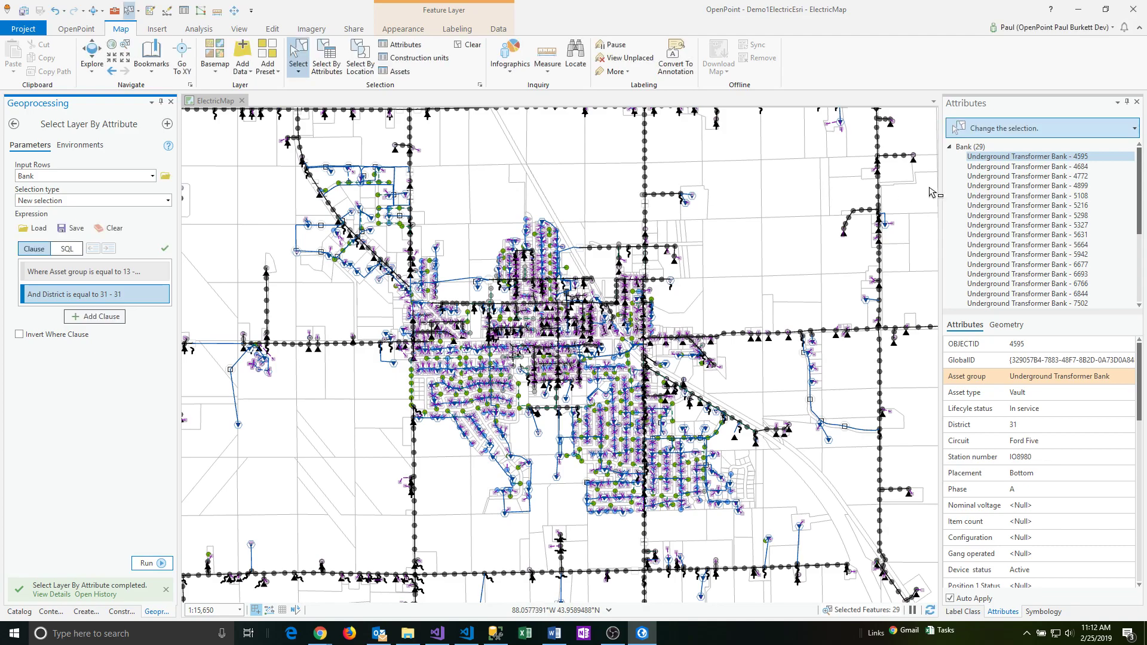
- Pan the map to underground transformer bank 4595, then zoom to bank 4684 from the selected features
right_click(997, 162)
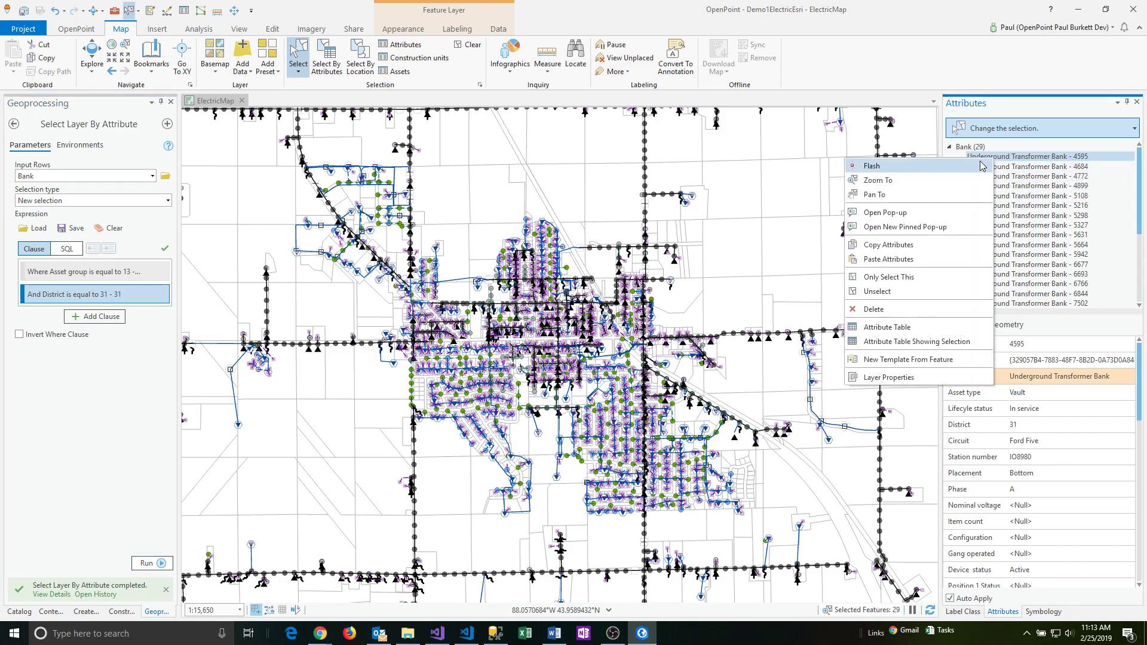
left_click(917, 196)
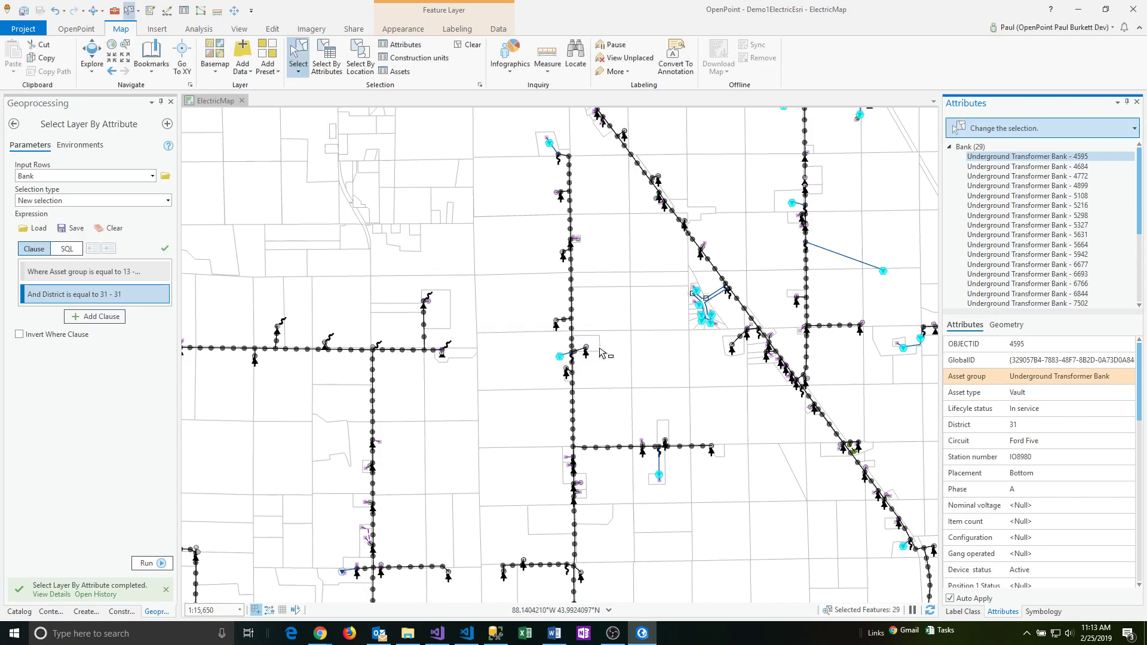
left_click(1016, 167)
right_click(1010, 171)
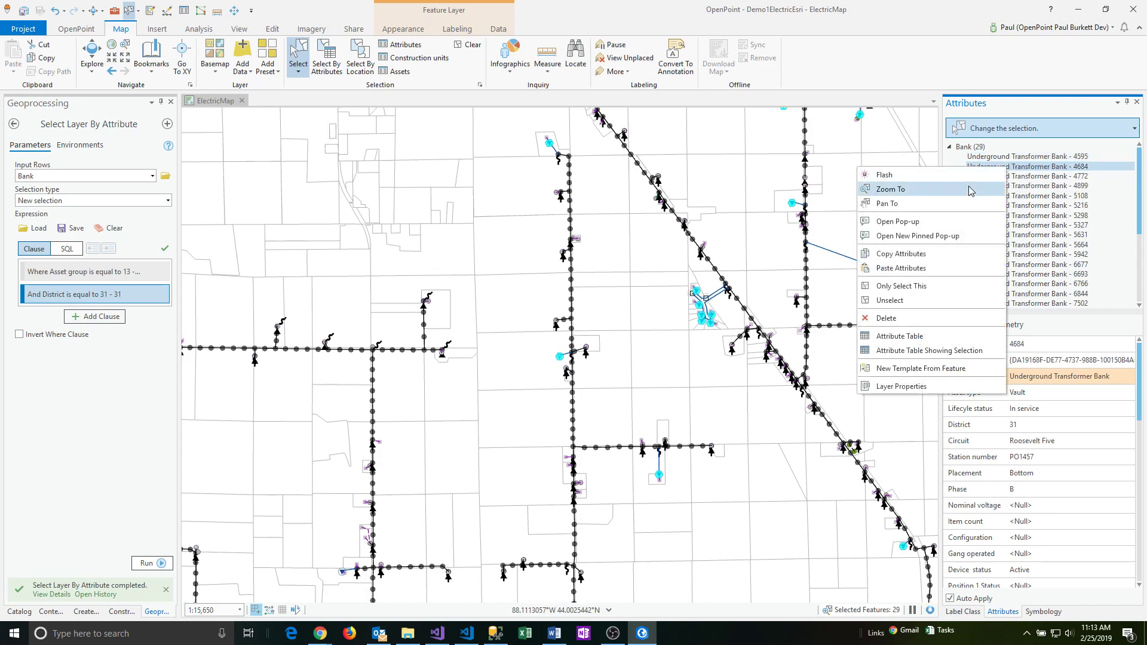
left_click(928, 190)
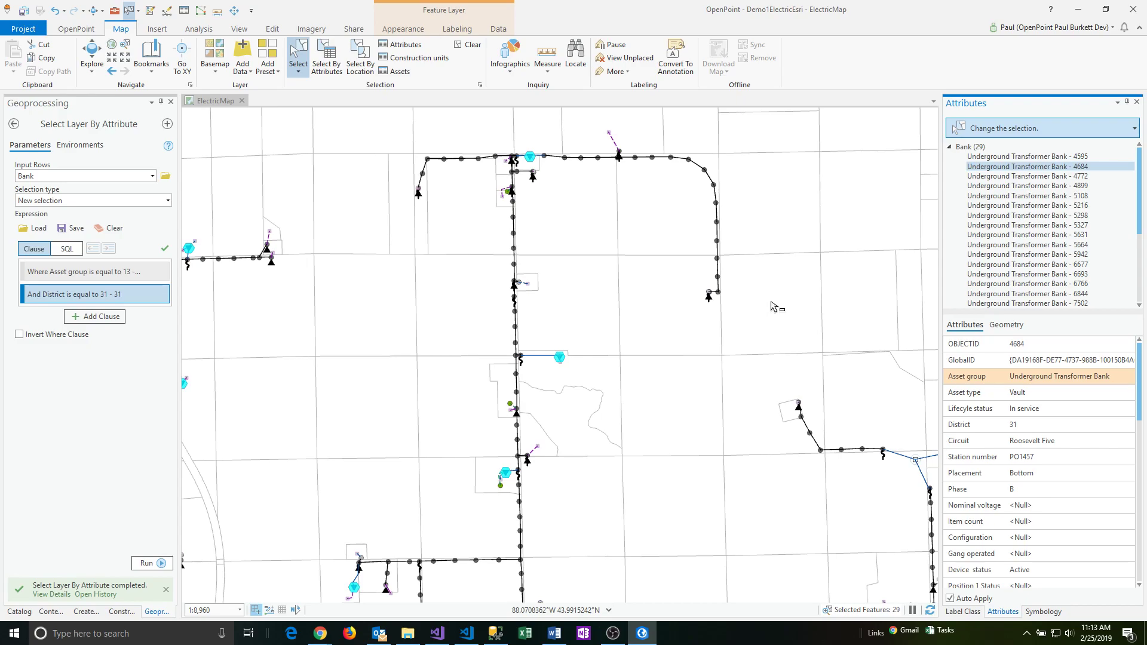
- Zoom the map in twice on underground transformer bank 4772 from the selected features
right_click(1002, 177)
left_click(944, 203)
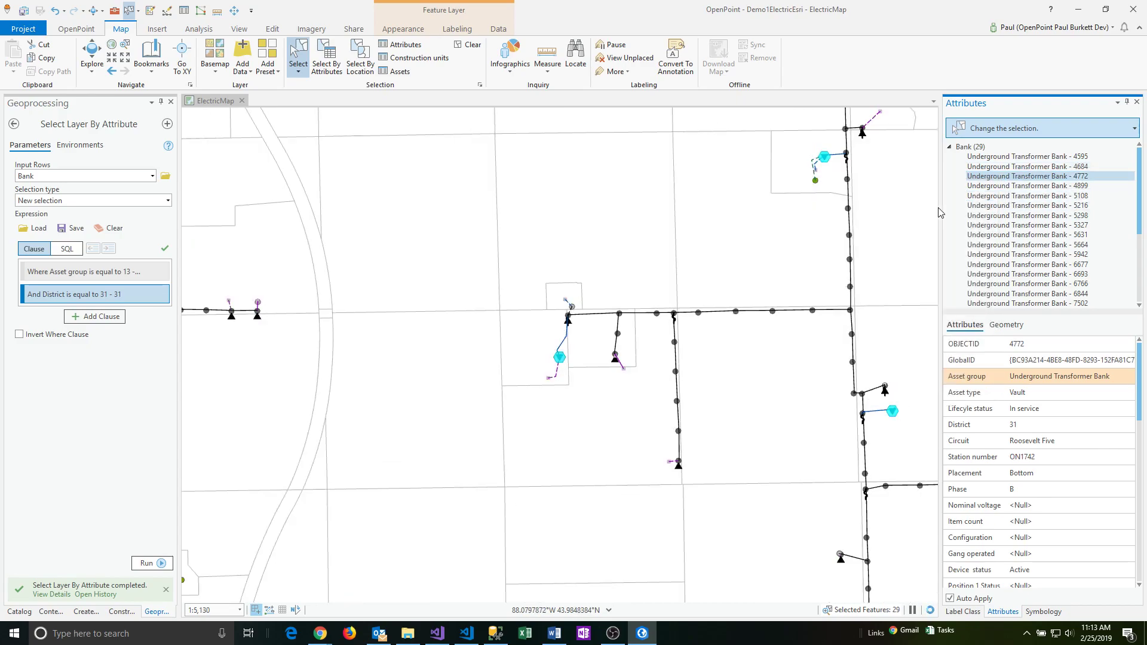
right_click(995, 177)
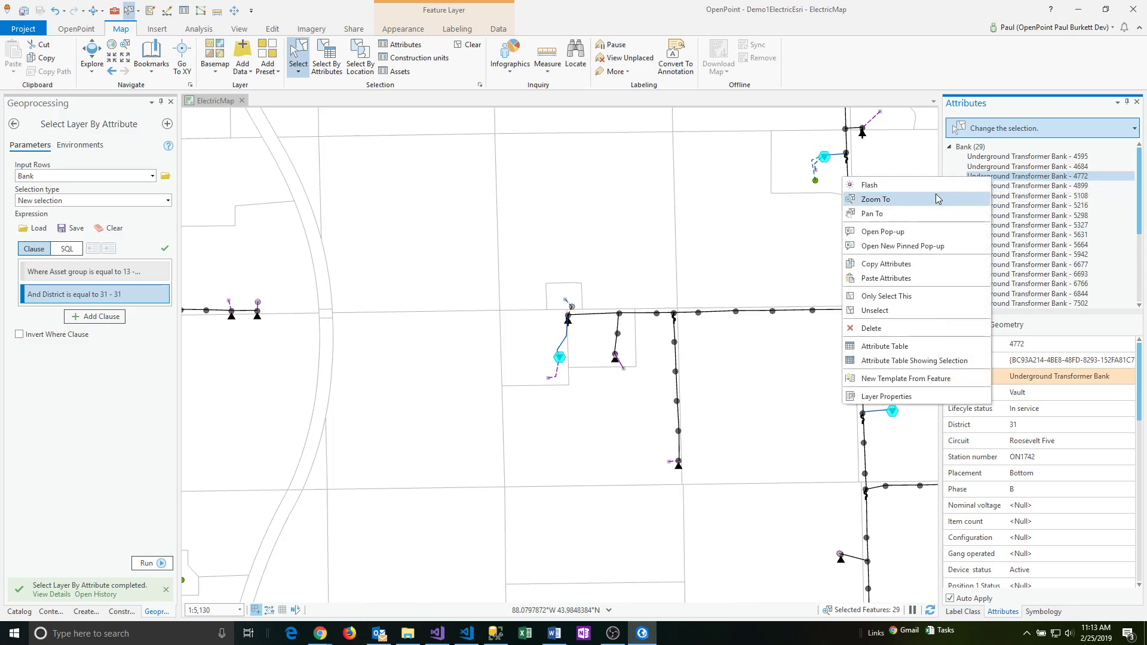
left_click(875, 198)
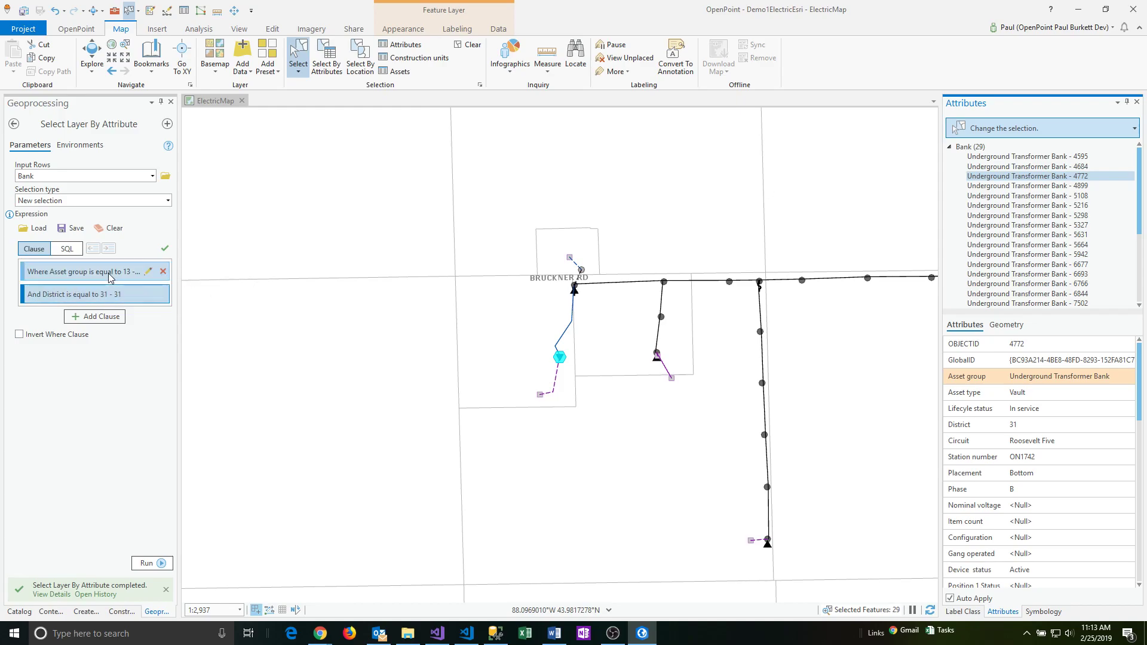
- Save the query expression to C:\_Temp4 as "Underground transformers for district 31"
left_click(74, 233)
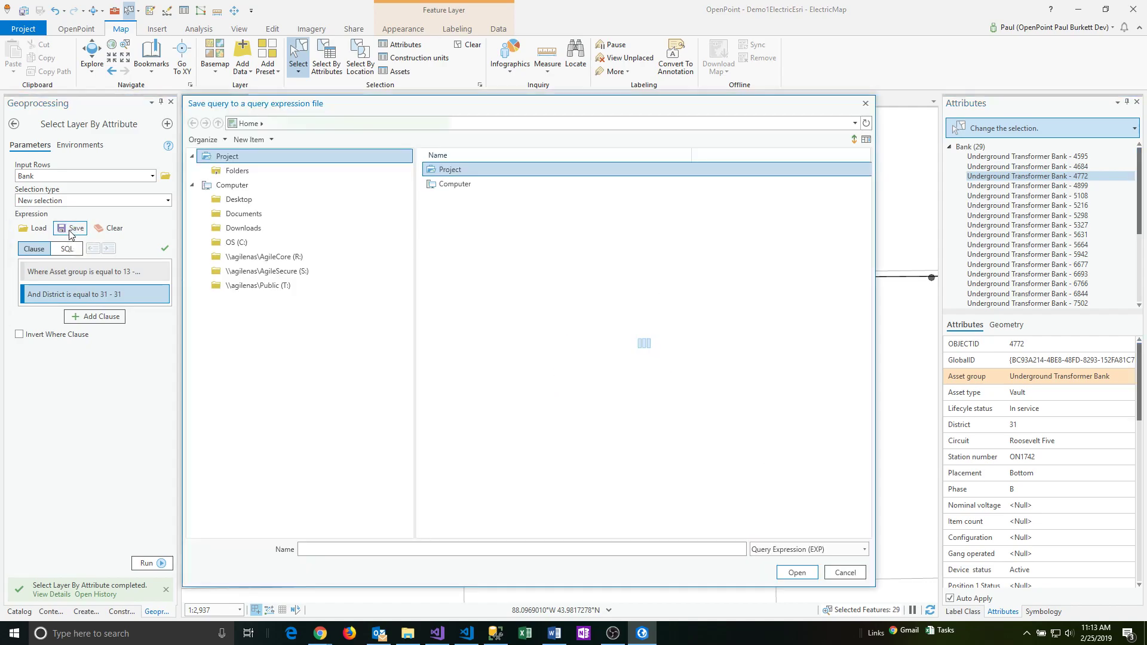
left_click(233, 243)
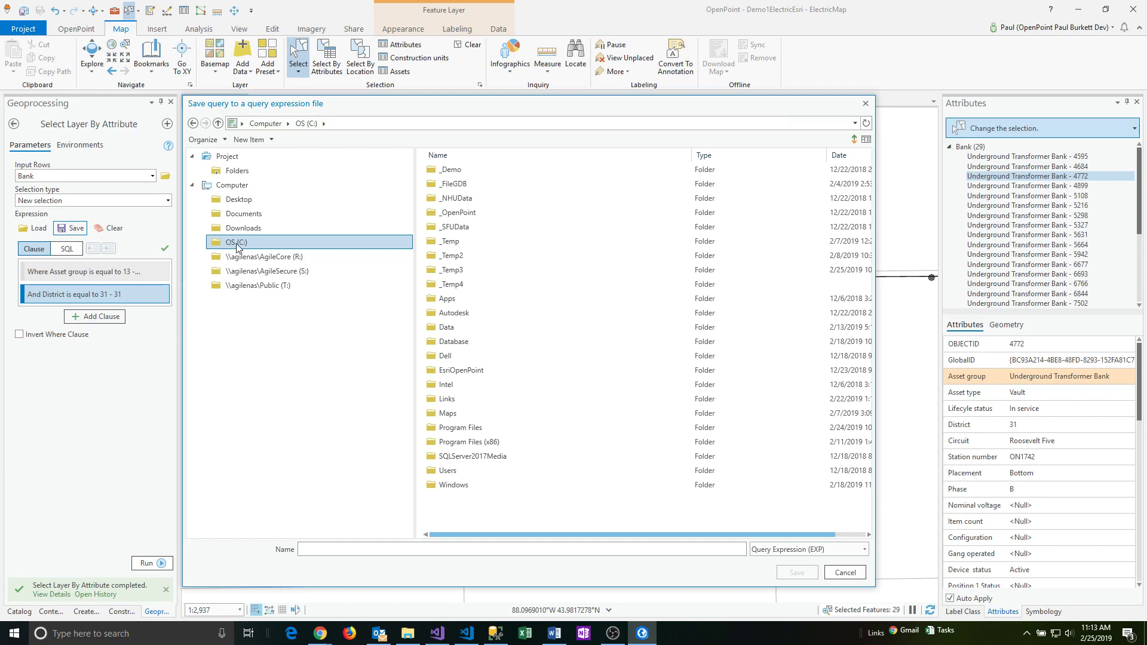
double_click(449, 283)
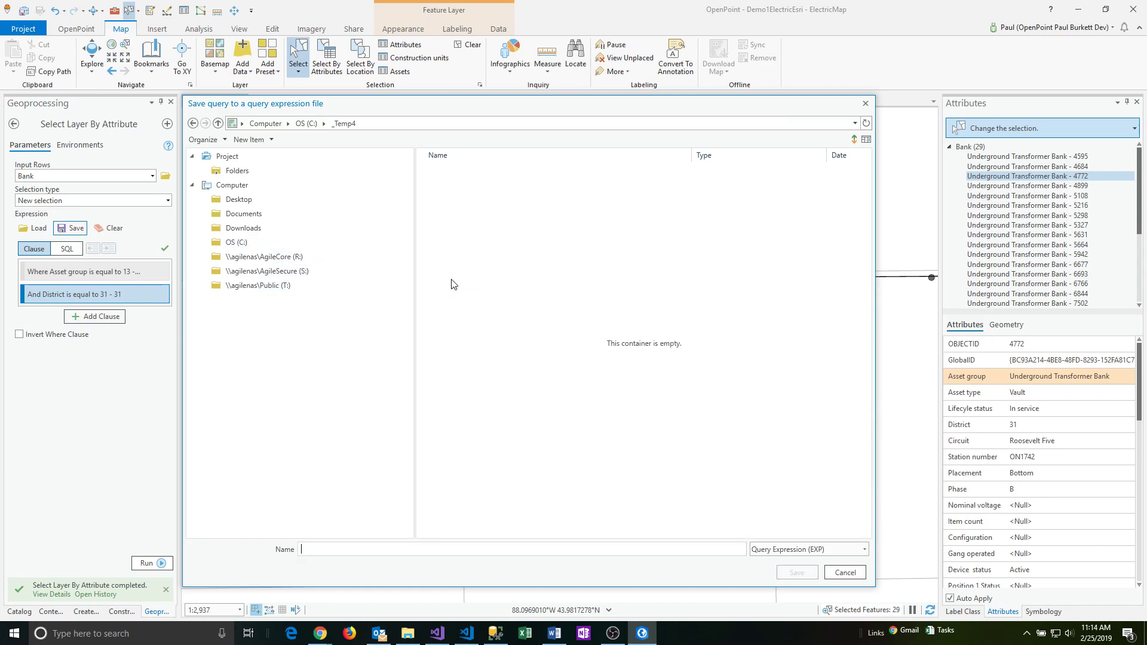
left_click(329, 553)
type("Underground transformers for district 31")
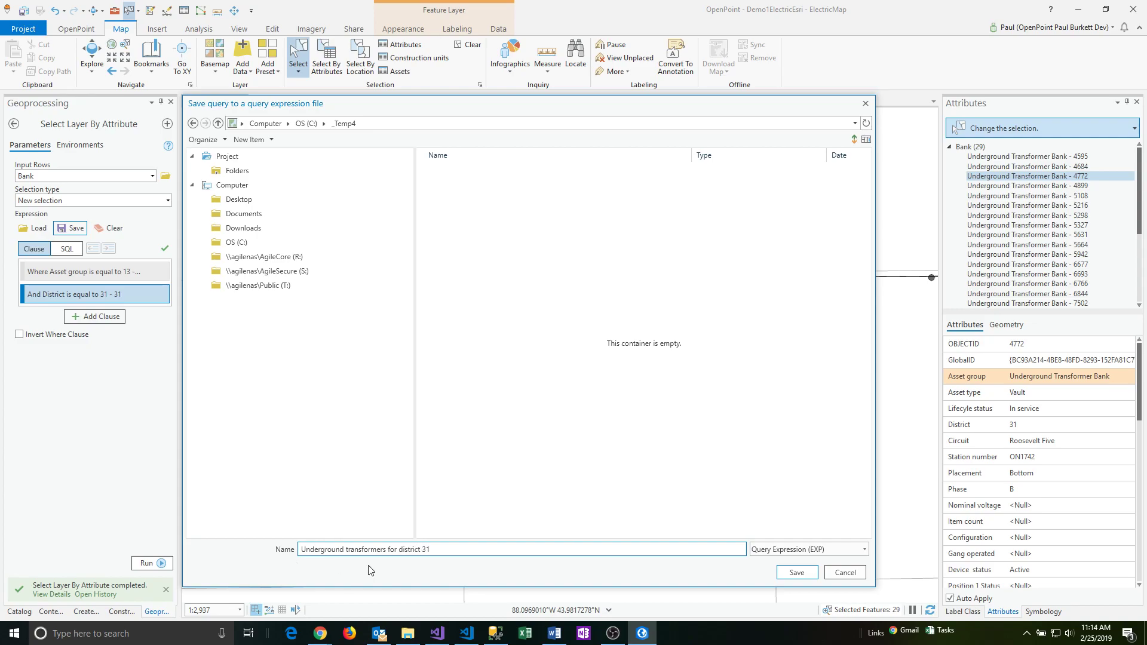
left_click(801, 572)
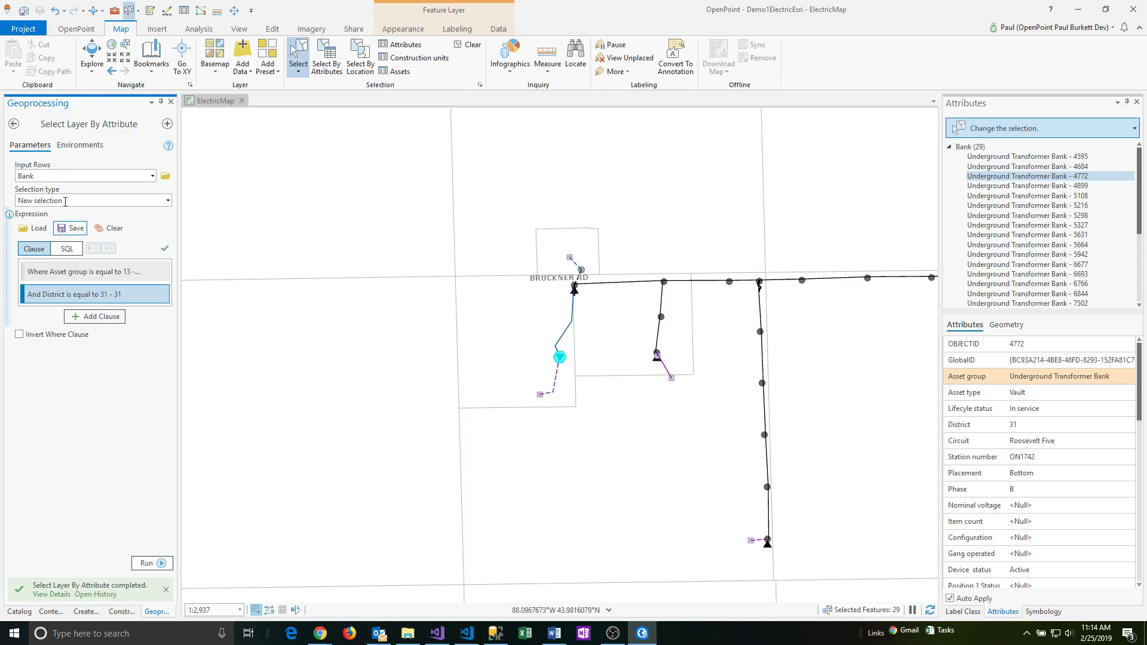
- Start a fresh Select By Attributes query on the Bank layer and load the saved expression file "Underground transformers for district 31.exp"
left_click(14, 124)
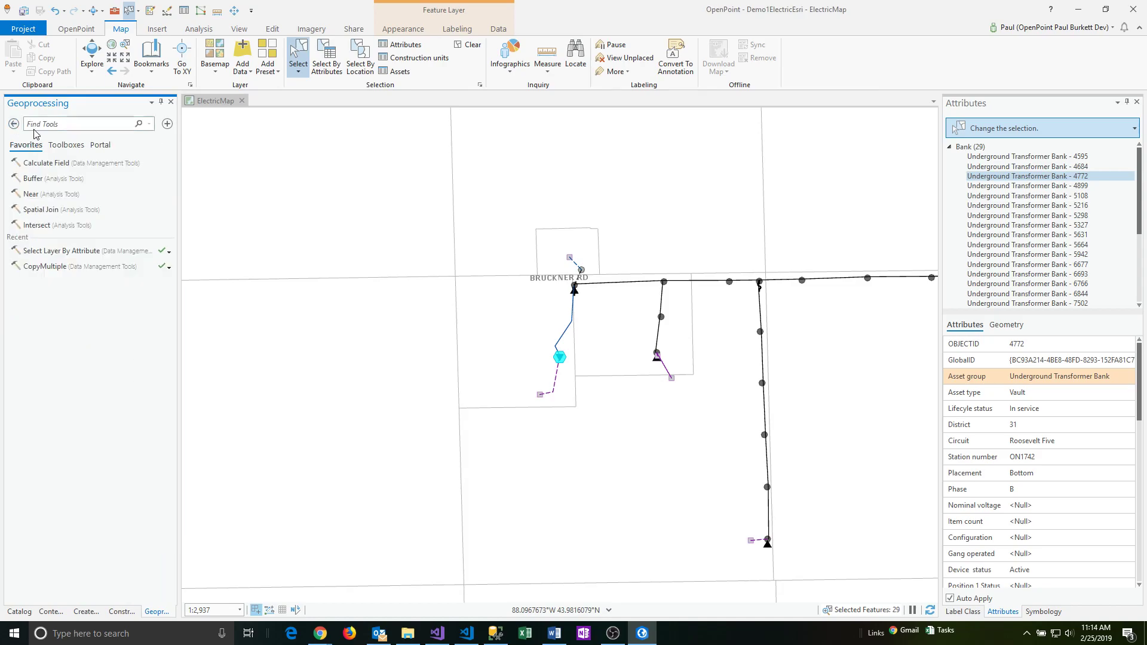
left_click(327, 59)
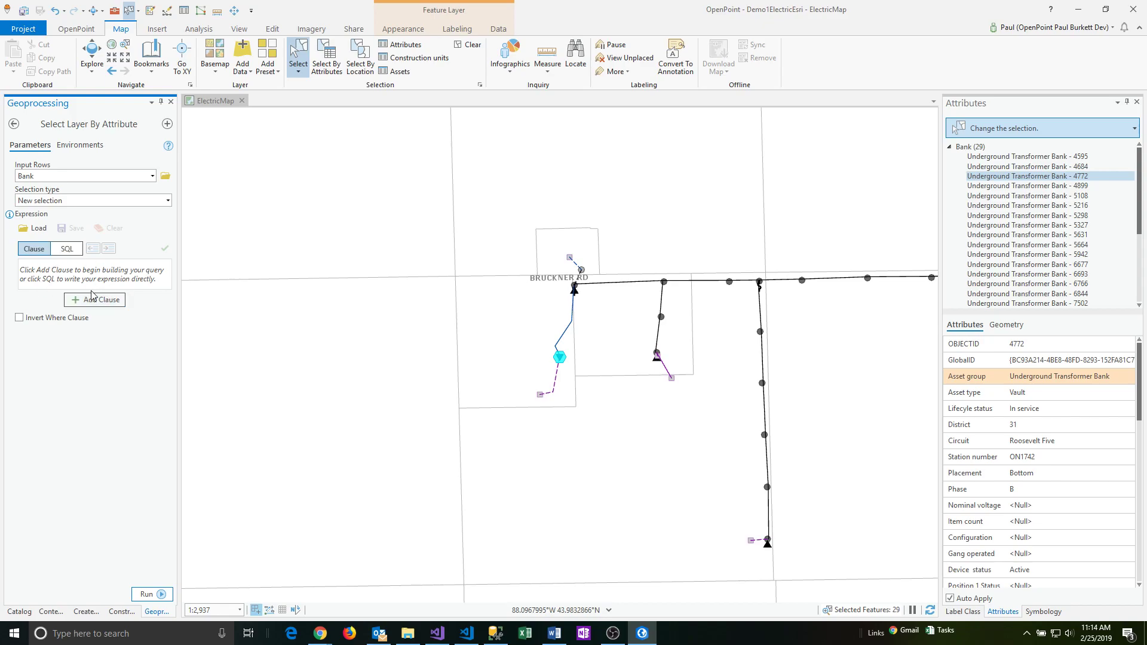
left_click(36, 233)
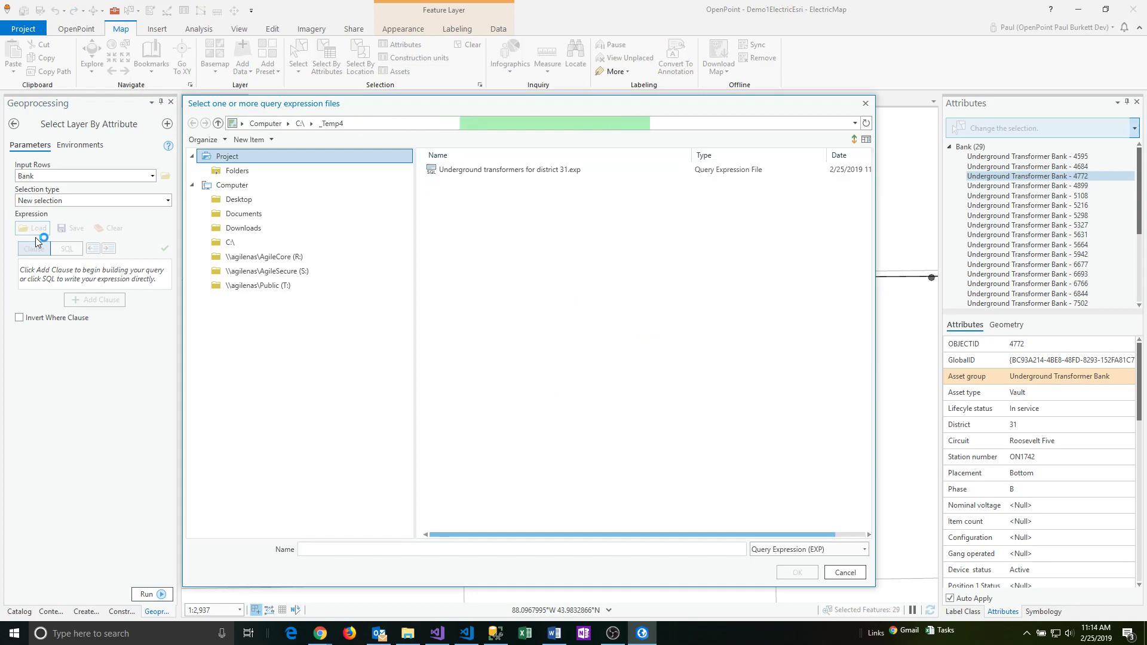
double_click(490, 173)
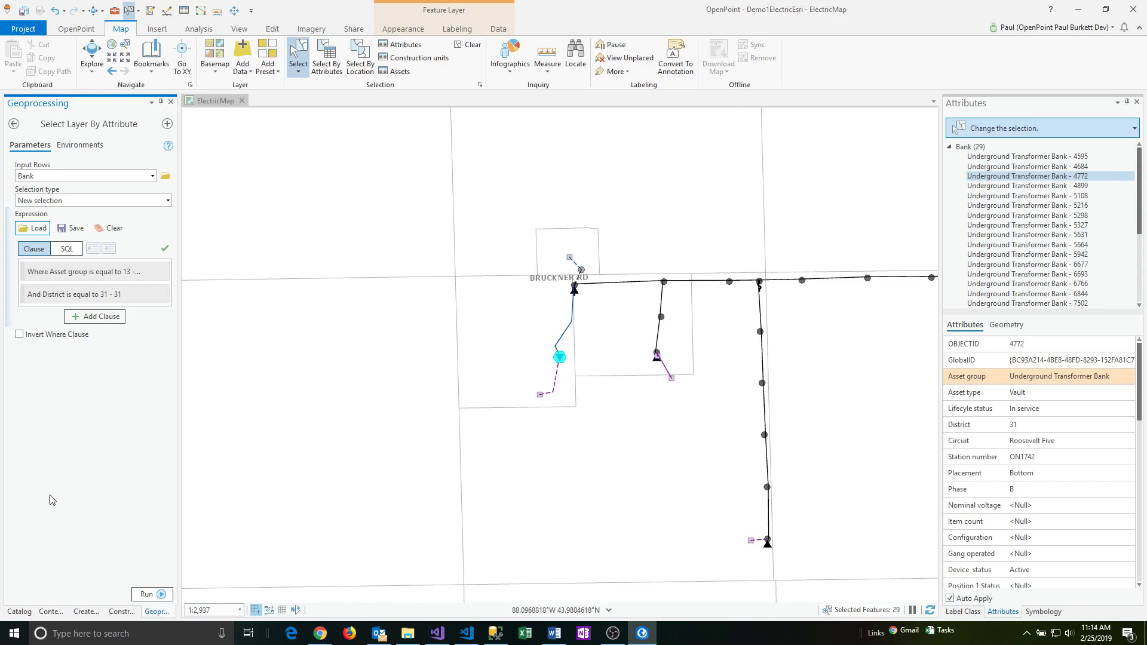
- Set an out beyond (minimum scale) visibility limit in the Bank layer's properties and apply it
left_click(51, 611)
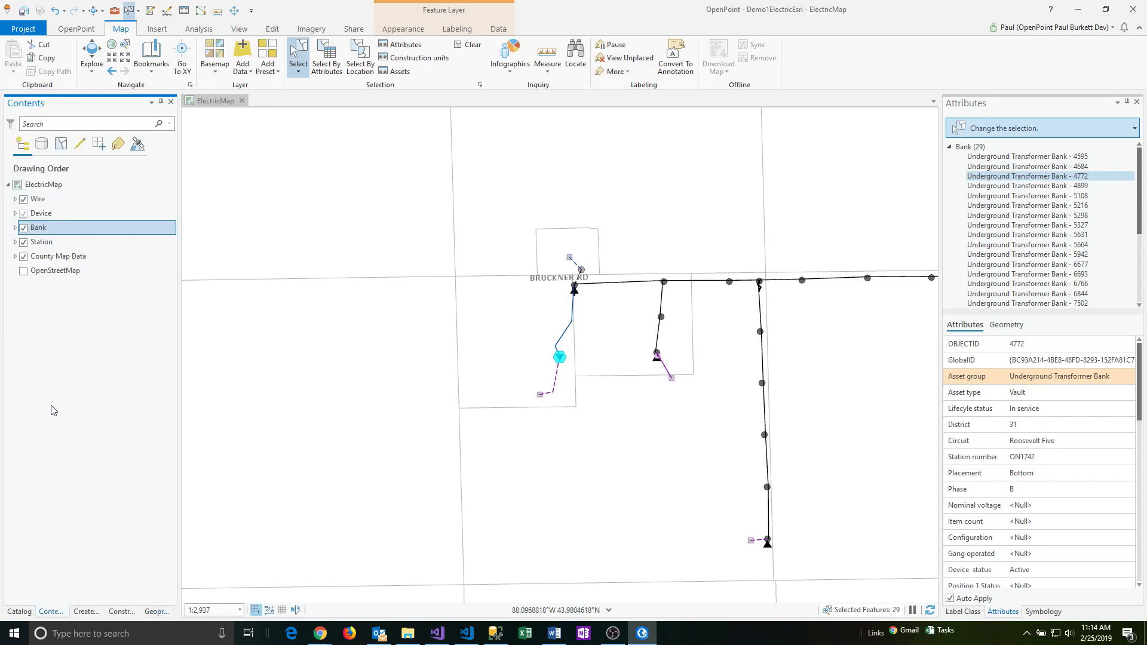
right_click(58, 229)
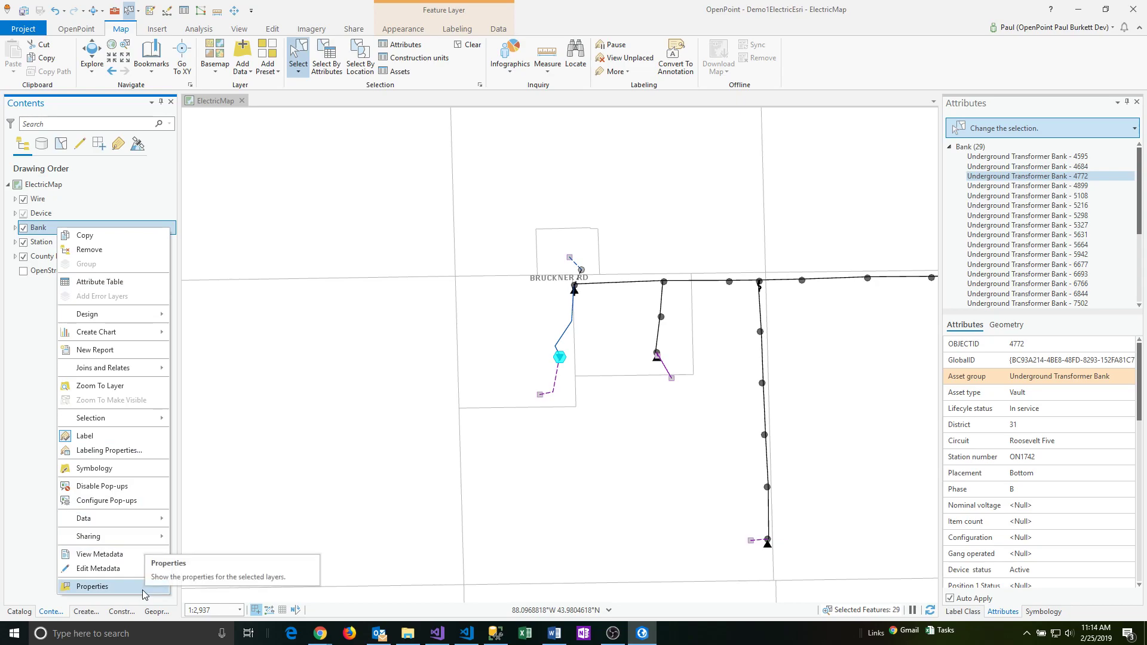
left_click(92, 587)
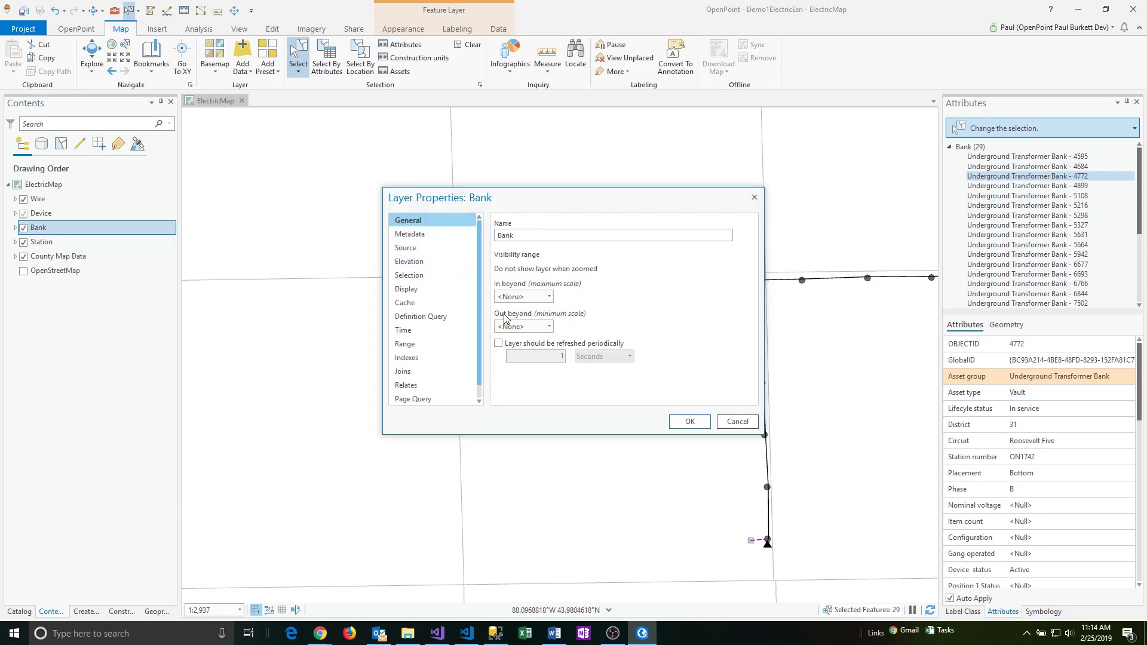
left_click(547, 326)
left_click(517, 427)
left_click(690, 422)
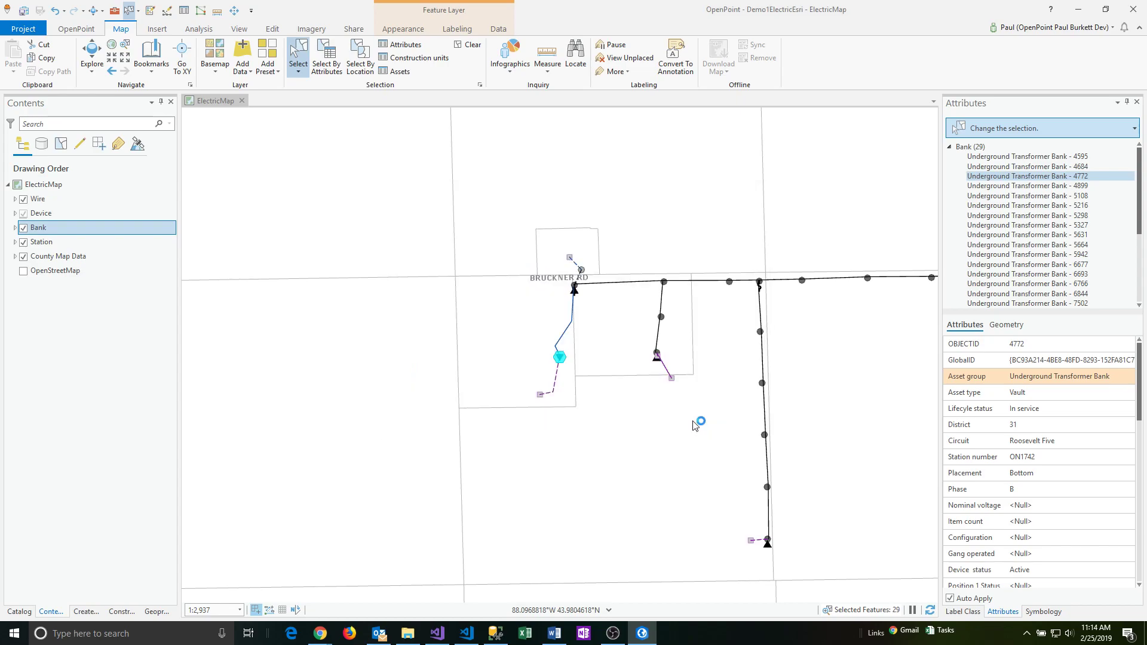